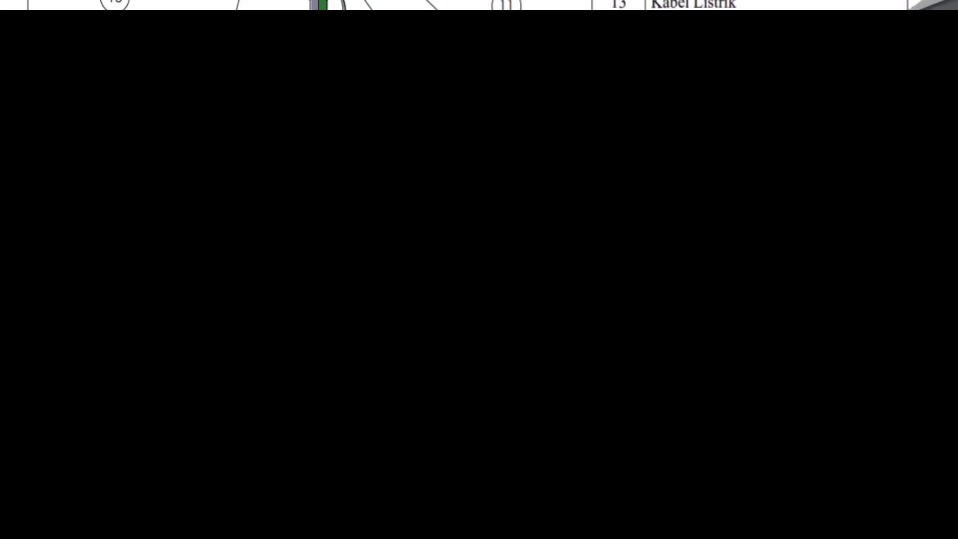
- Start a new sketch on the Front Plane
{"action": "scroll", "coordinate": [763, 14], "scroll_direction": "down", "scroll_amount": 1}
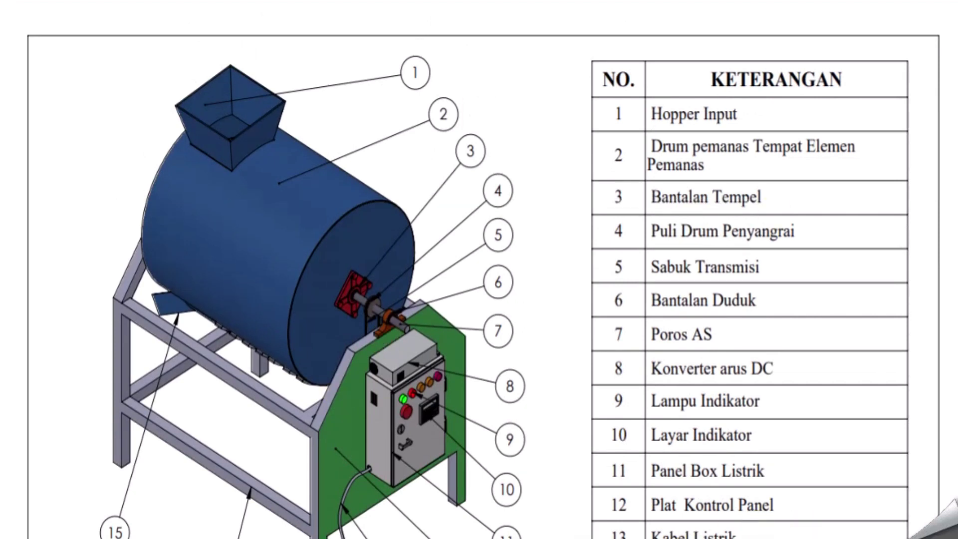
{"action": "left_click", "coordinate": [872, 538]}
{"action": "right_click", "coordinate": [908, 530]}
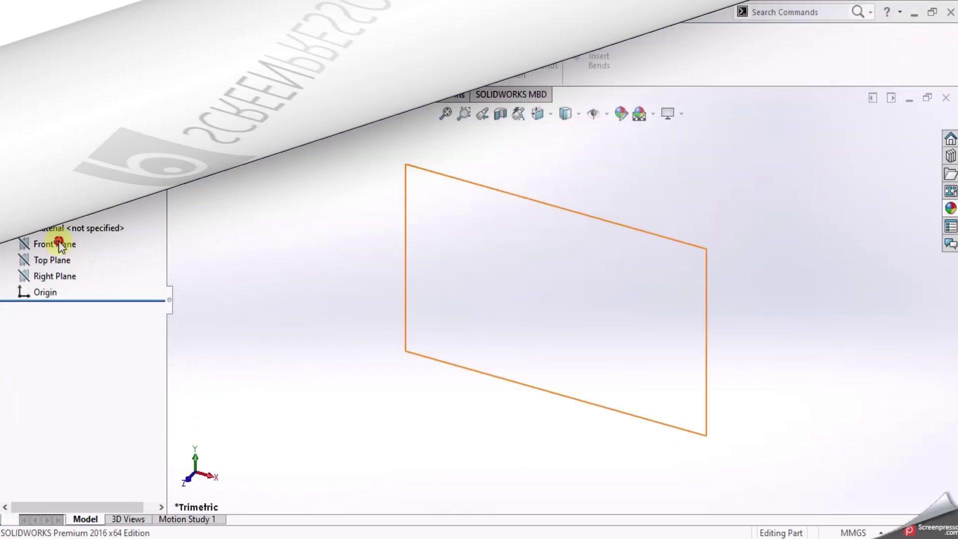
{"action": "left_click", "coordinate": [55, 243]}
{"action": "left_click", "coordinate": [69, 215]}
{"action": "scroll", "coordinate": [559, 299], "scroll_direction": "up", "scroll_amount": 3}
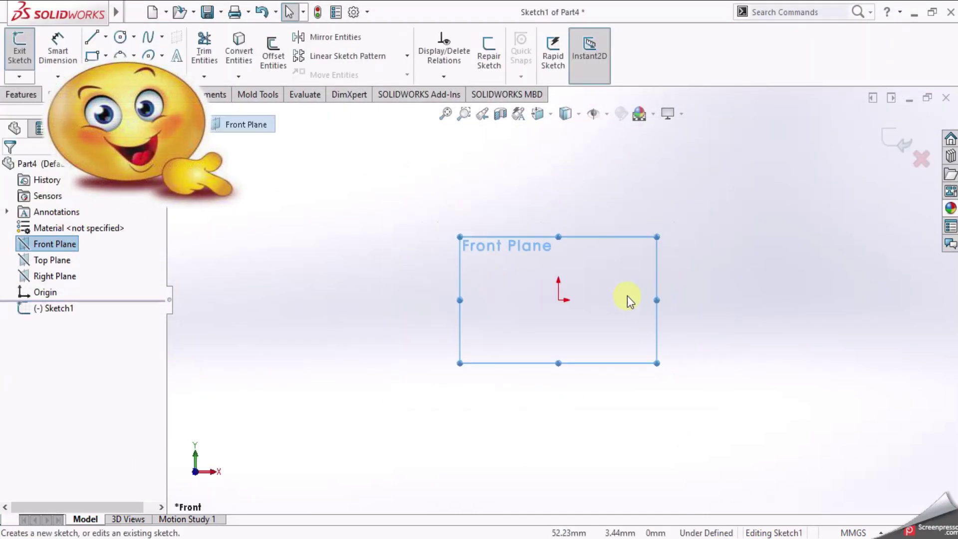
{"action": "scroll", "coordinate": [627, 295], "scroll_direction": "down", "scroll_amount": 3}
- Draw a centre-point circle centred on the origin
{"action": "left_click", "coordinate": [133, 37]}
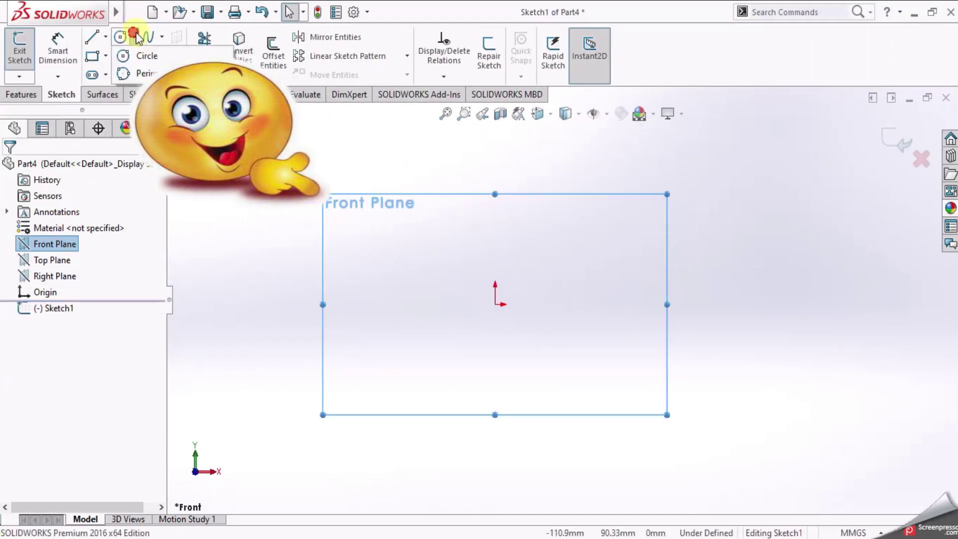
{"action": "left_click", "coordinate": [137, 56]}
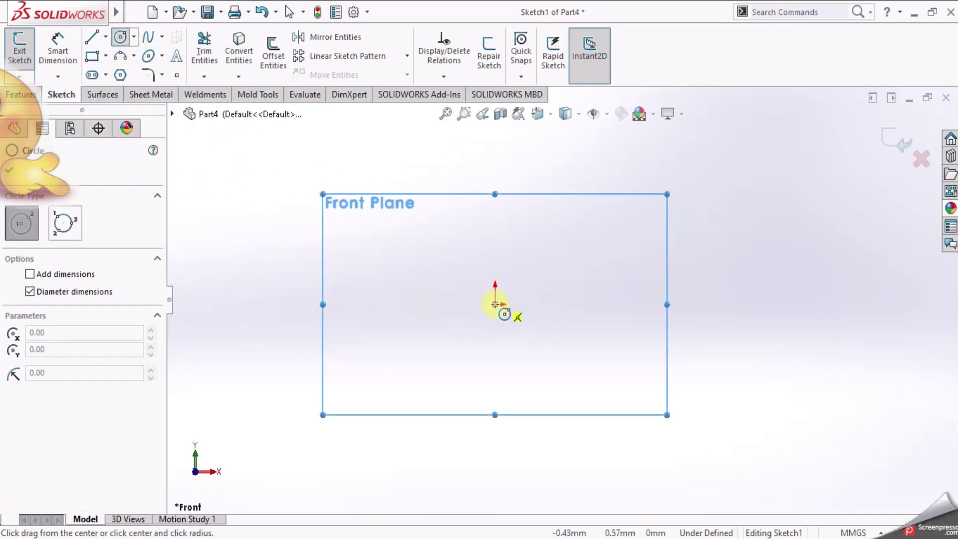
{"action": "left_click", "coordinate": [495, 303]}
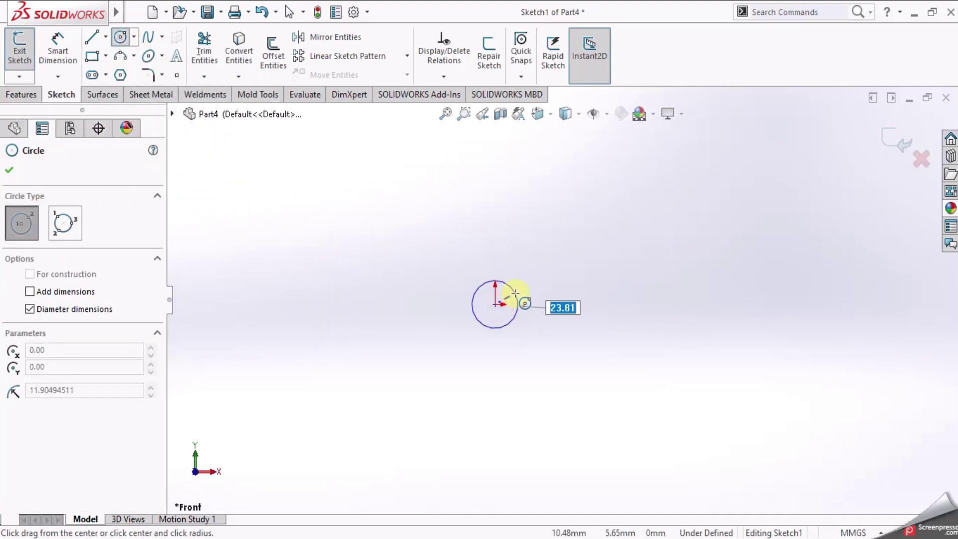
{"action": "left_click", "coordinate": [515, 294]}
{"action": "scroll", "coordinate": [483, 332], "scroll_direction": "down", "scroll_amount": 2}
{"action": "scroll", "coordinate": [494, 299], "scroll_direction": "down", "scroll_amount": 2}
{"action": "scroll", "coordinate": [498, 278], "scroll_direction": "up", "scroll_amount": 1}
{"action": "scroll", "coordinate": [475, 300], "scroll_direction": "down", "scroll_amount": 1}
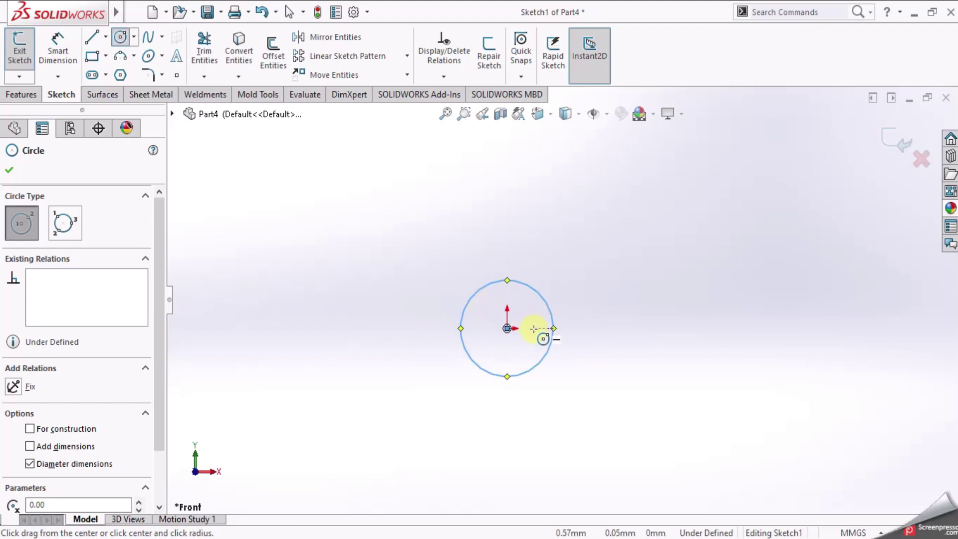
- Add a second concentric circle at the origin with a 7 mm diameter
{"action": "left_click", "coordinate": [507, 328]}
{"action": "scroll", "coordinate": [581, 207], "scroll_direction": "up", "scroll_amount": 1}
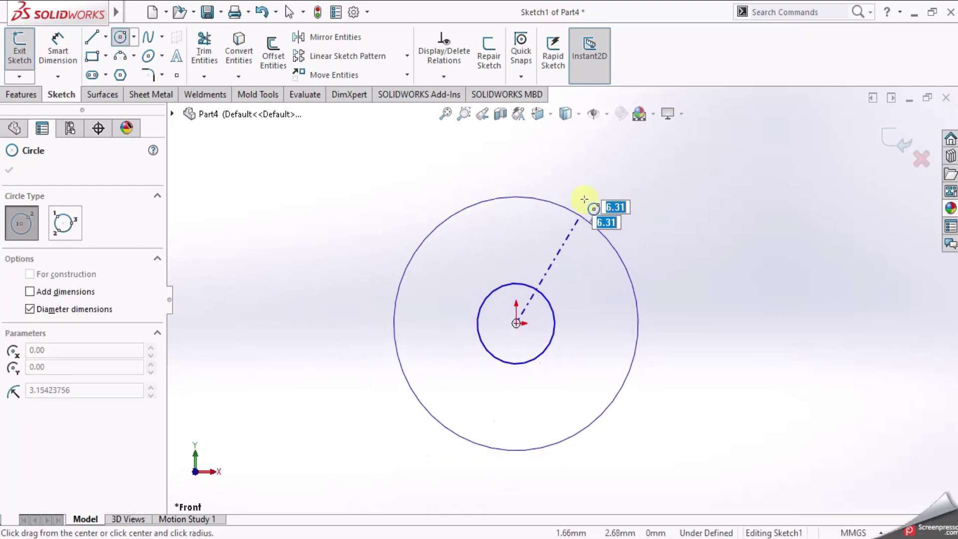
{"action": "scroll", "coordinate": [582, 194], "scroll_direction": "up", "scroll_amount": 2}
{"action": "scroll", "coordinate": [582, 197], "scroll_direction": "up", "scroll_amount": 1}
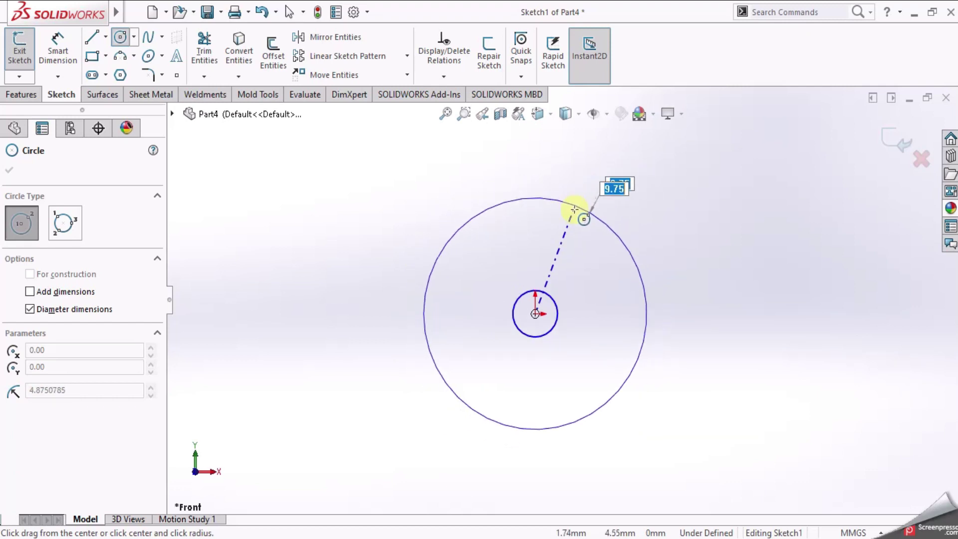
{"action": "scroll", "coordinate": [581, 197], "scroll_direction": "up", "scroll_amount": 1}
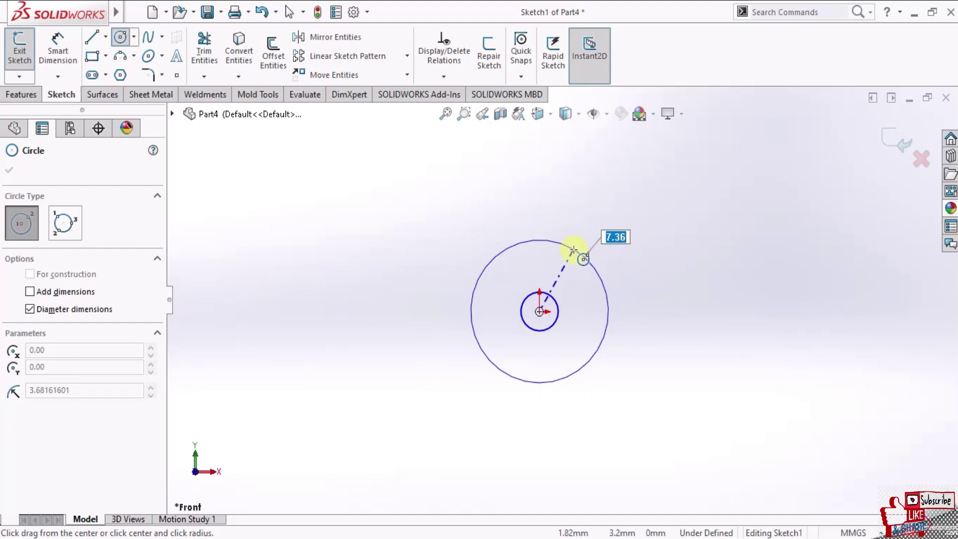
{"action": "key", "text": "Return"}
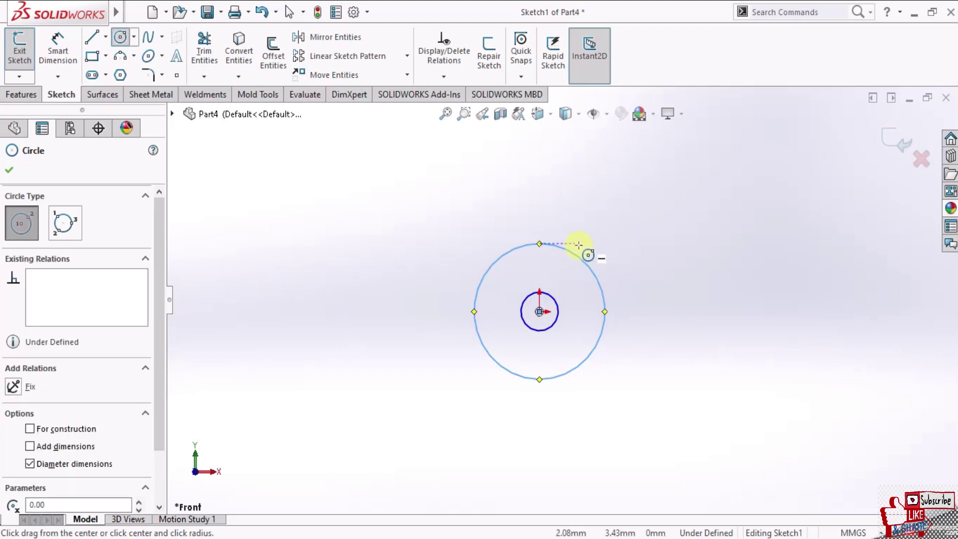
{"action": "left_click", "coordinate": [540, 311]}
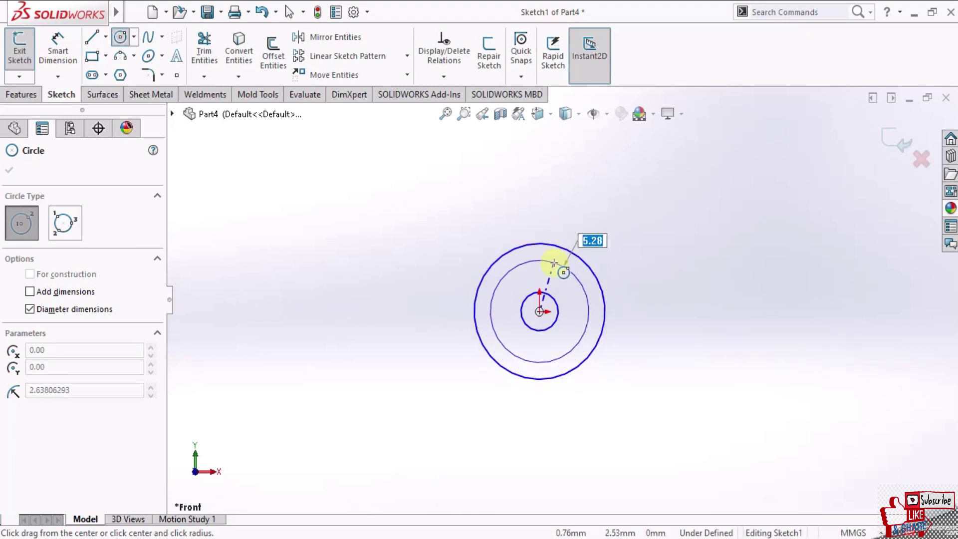
{"action": "key", "text": "Escape"}
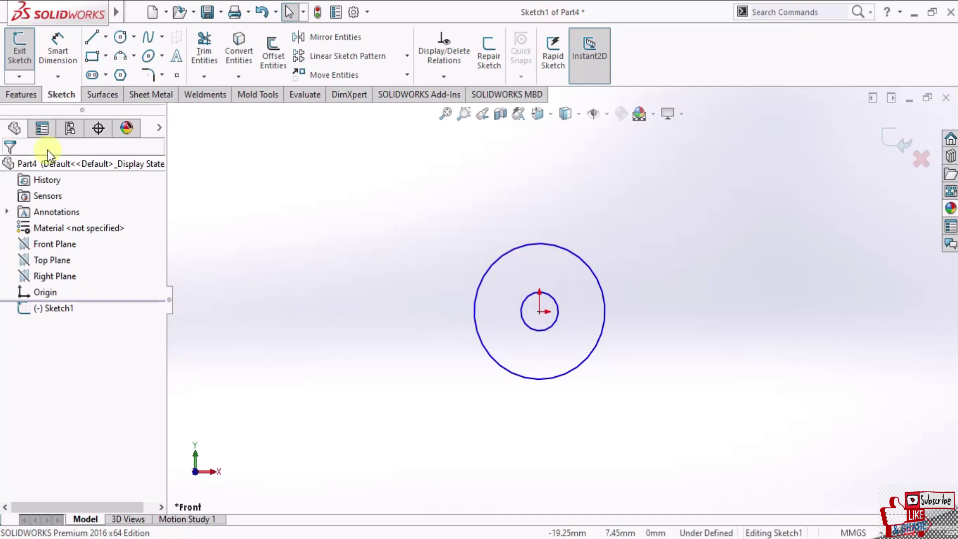
- Extrude both circles into Boss-Extrude1 at 1 mm depth, correcting an initial 2 mm
{"action": "left_click", "coordinate": [23, 95]}
{"action": "left_click", "coordinate": [25, 56]}
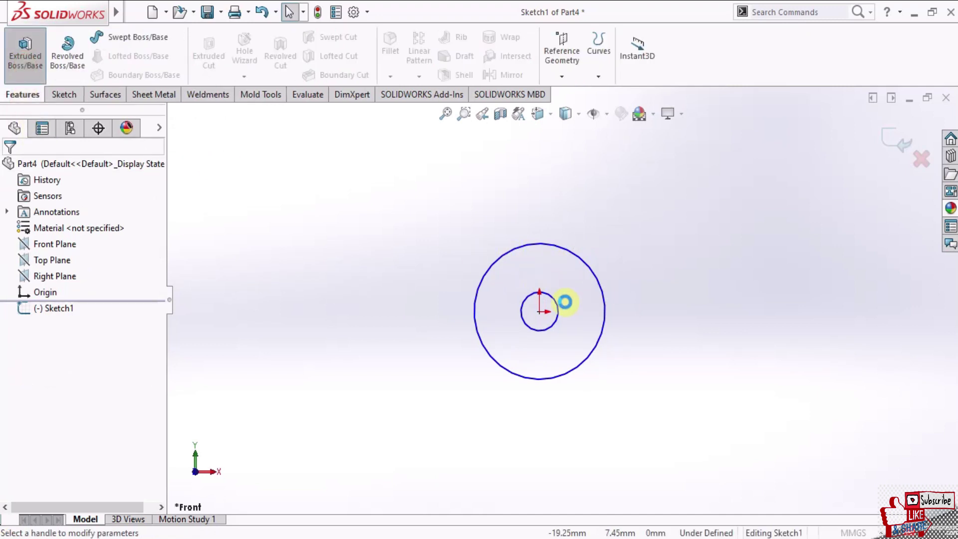
{"action": "type", "text": "2"}
{"action": "key", "text": "Return"}
{"action": "mouse_move", "coordinate": [464, 334]}
{"action": "middle_mouse_down"}
{"action": "mouse_move", "coordinate": [657, 244]}
{"action": "mouse_move", "coordinate": [438, 316]}
{"action": "middle_mouse_up"}
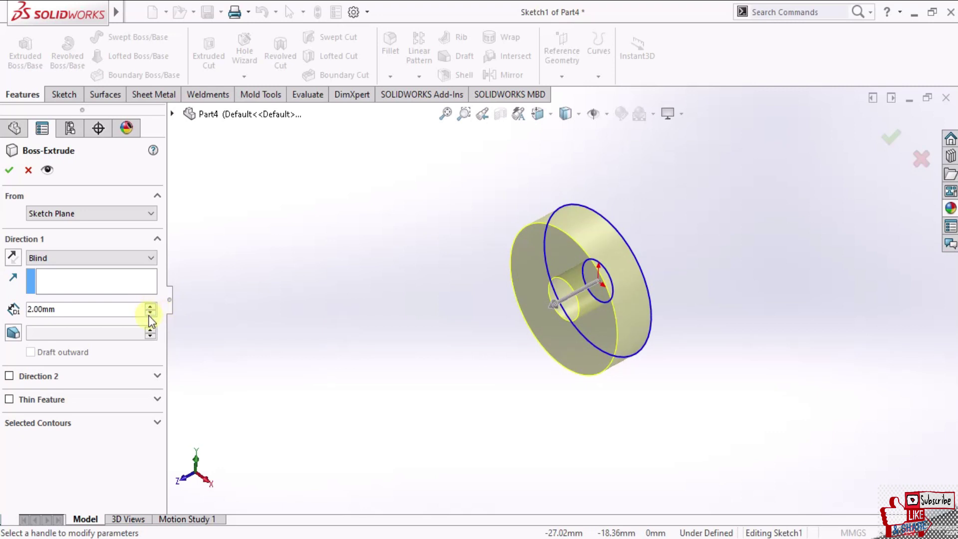
{"action": "type", "text": "1"}
{"action": "key", "text": "Return"}
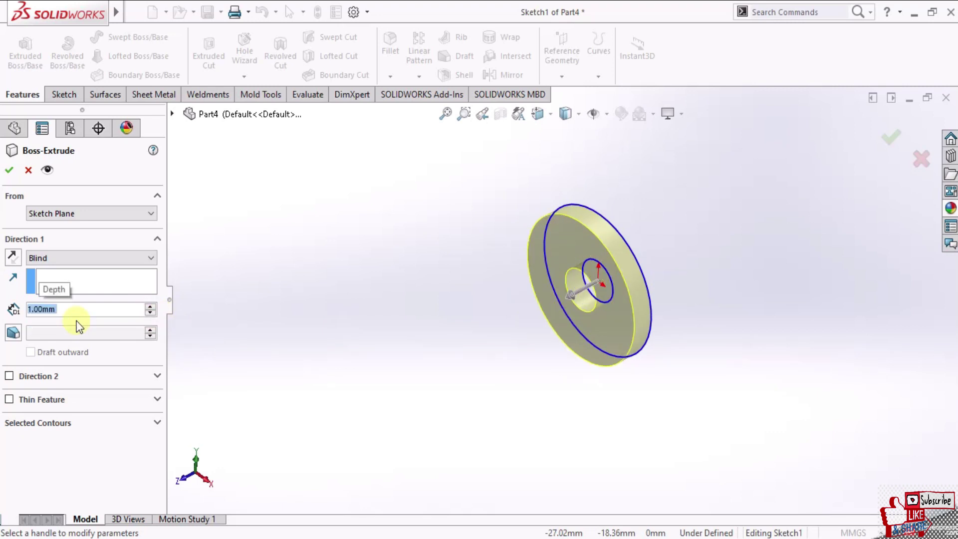
{"action": "left_click", "coordinate": [9, 170]}
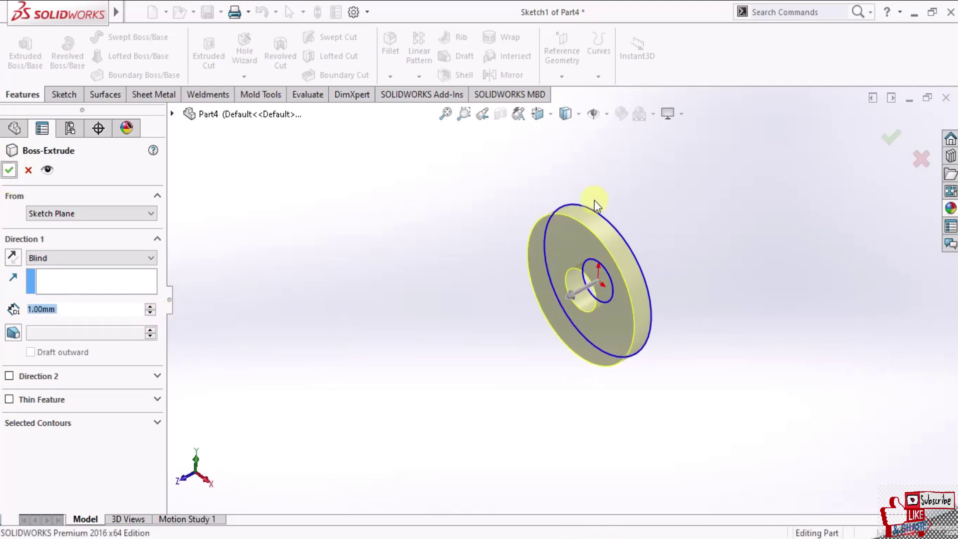
{"action": "scroll", "coordinate": [607, 321], "scroll_direction": "down", "scroll_amount": 3}
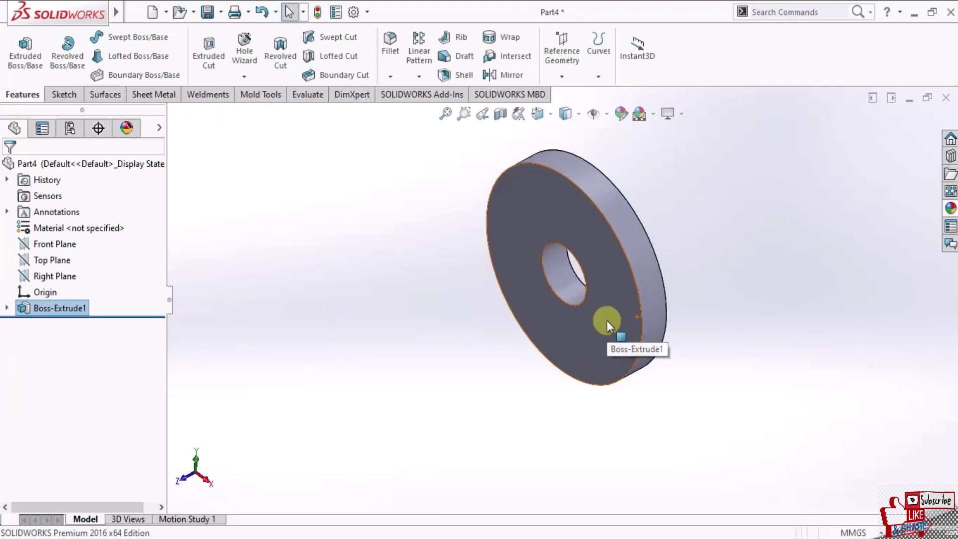
- Sketch on the disc's front face: convert the hole edge and draw a roughly 5 mm hub circle
{"action": "left_click", "coordinate": [627, 301]}
{"action": "left_click", "coordinate": [683, 263]}
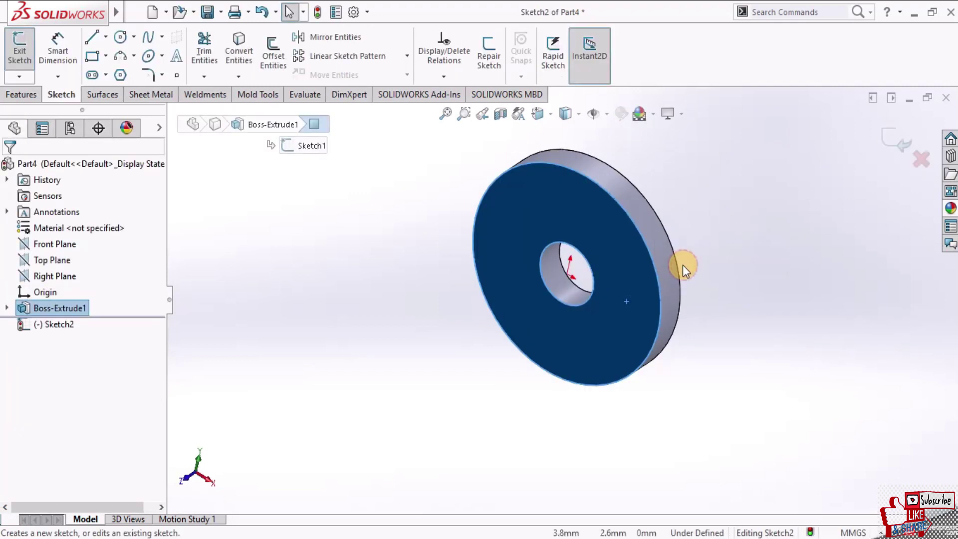
{"action": "left_click", "coordinate": [769, 327]}
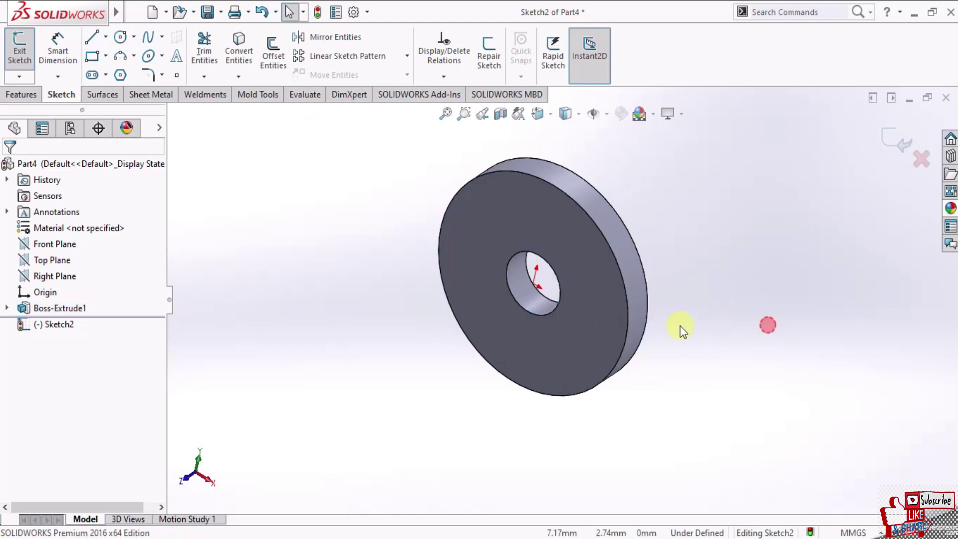
{"action": "scroll", "coordinate": [580, 305], "scroll_direction": "down", "scroll_amount": 2}
{"action": "scroll", "coordinate": [552, 249], "scroll_direction": "down", "scroll_amount": 2}
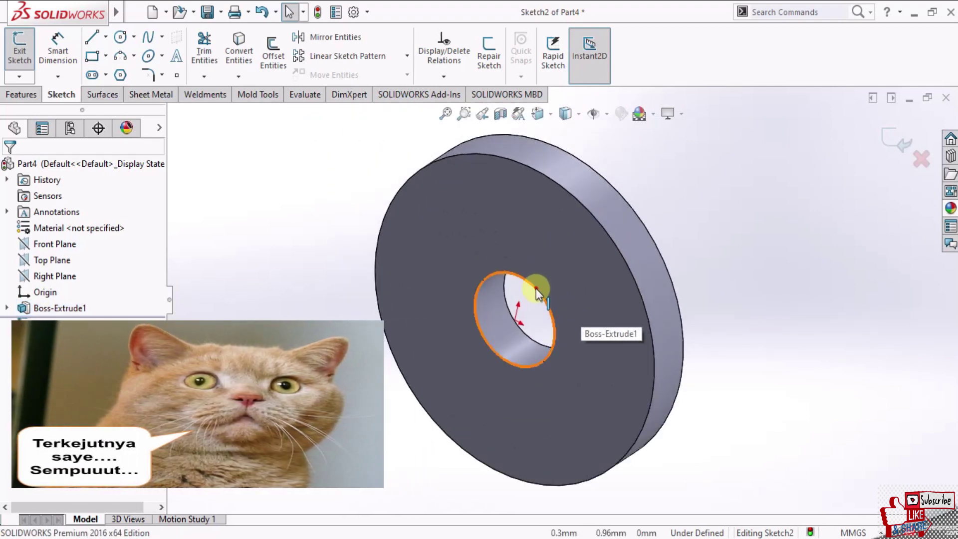
{"action": "left_click", "coordinate": [537, 285]}
{"action": "left_click", "coordinate": [230, 49]}
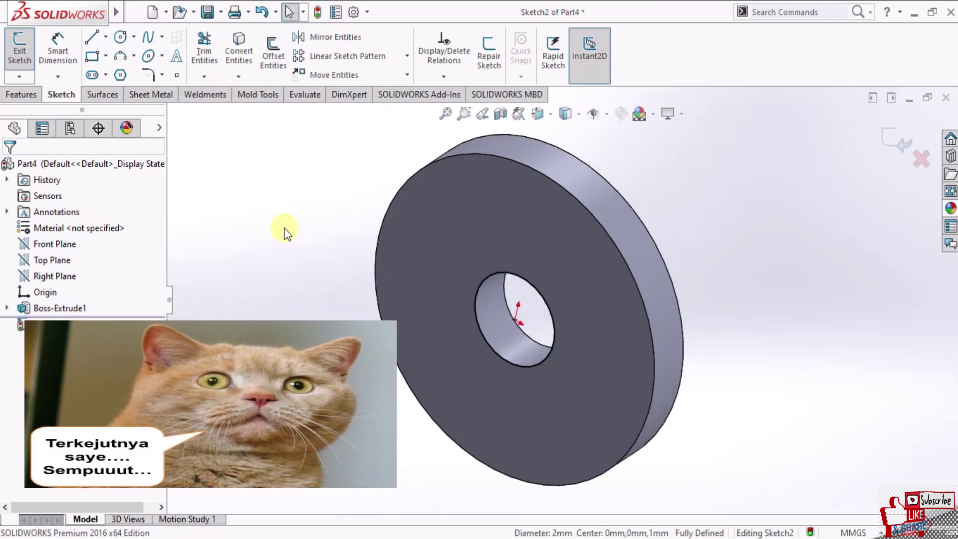
{"action": "left_click", "coordinate": [119, 37]}
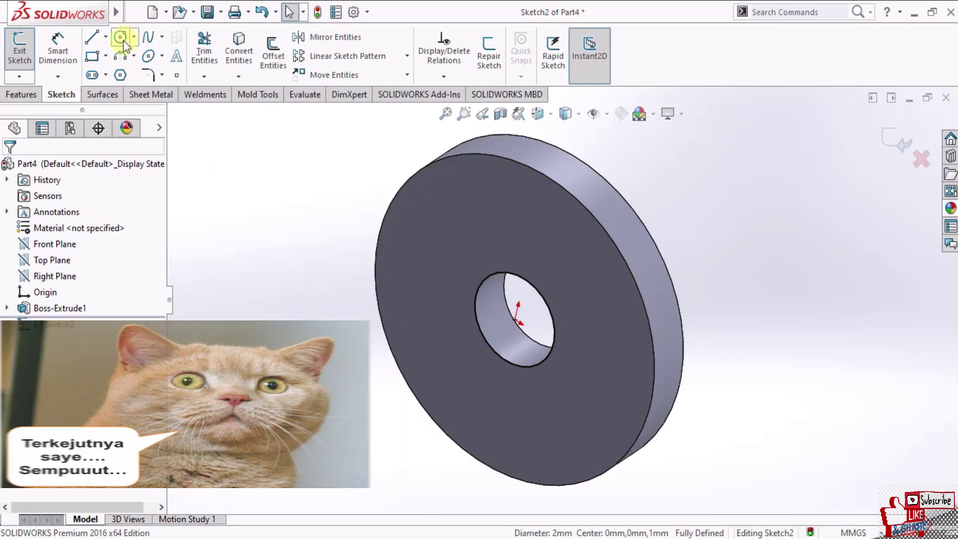
{"action": "left_click", "coordinate": [515, 319]}
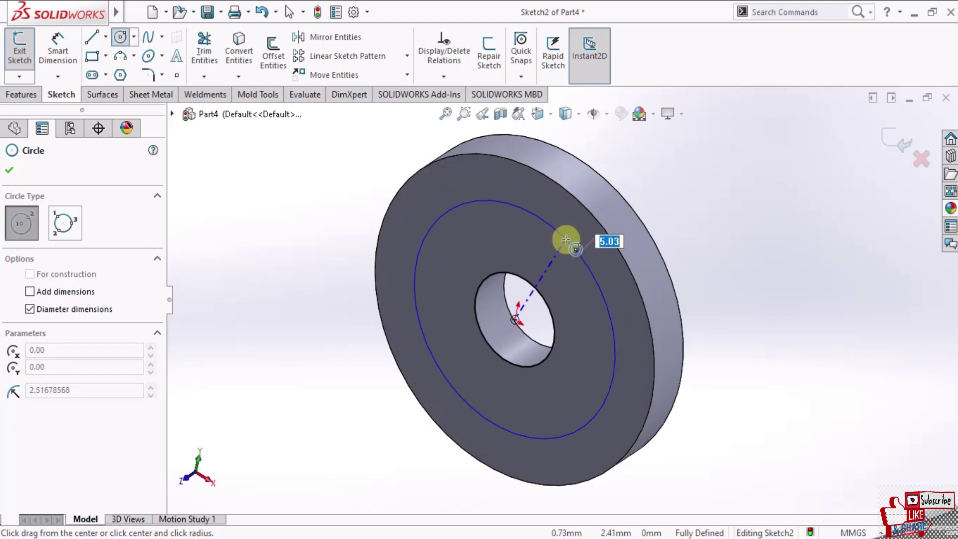
{"action": "left_click", "coordinate": [566, 240]}
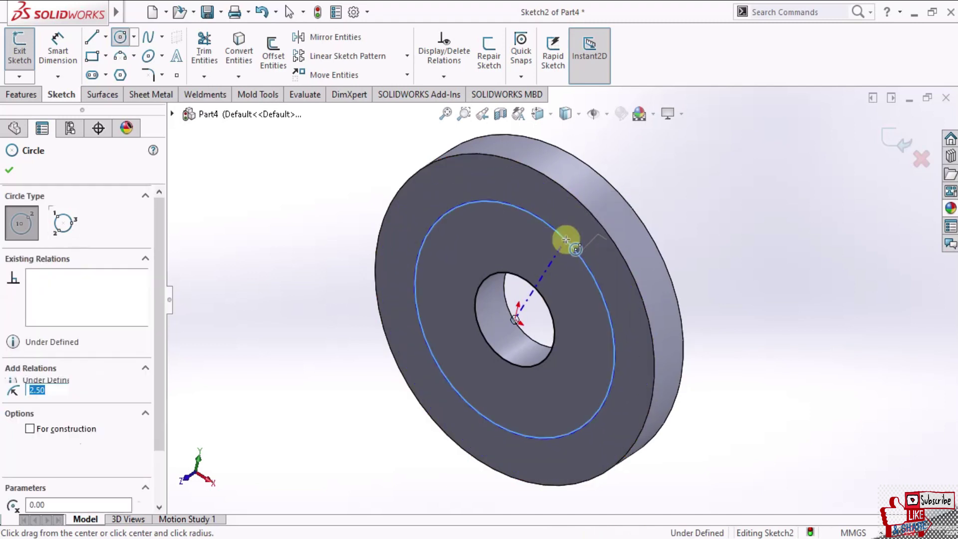
{"action": "key", "text": "Escape"}
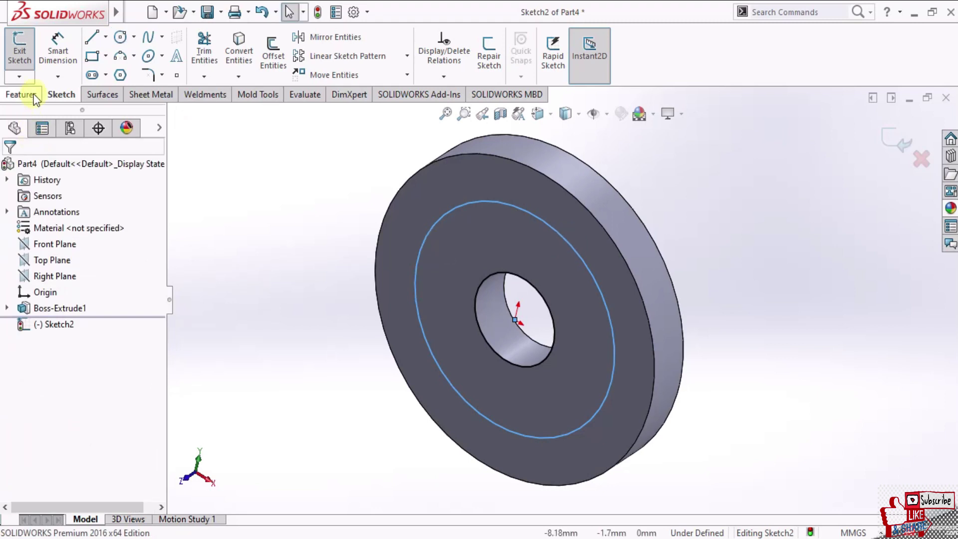
- Extrude the hub circle 1.5 mm into Boss-Extrude2
{"action": "left_click", "coordinate": [36, 99]}
{"action": "left_click", "coordinate": [17, 48]}
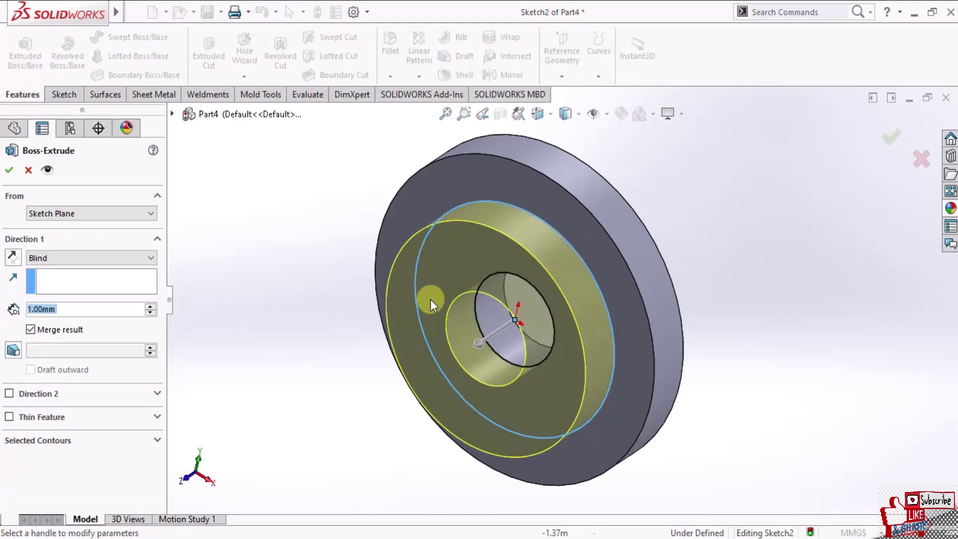
{"action": "type", "text": "2"}
{"action": "key", "text": "Return"}
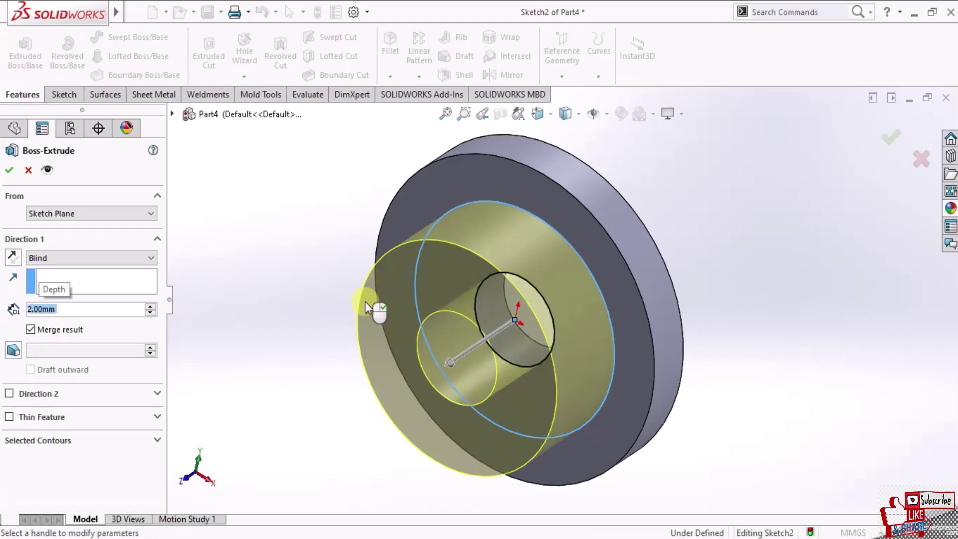
{"action": "type", "text": "1.5"}
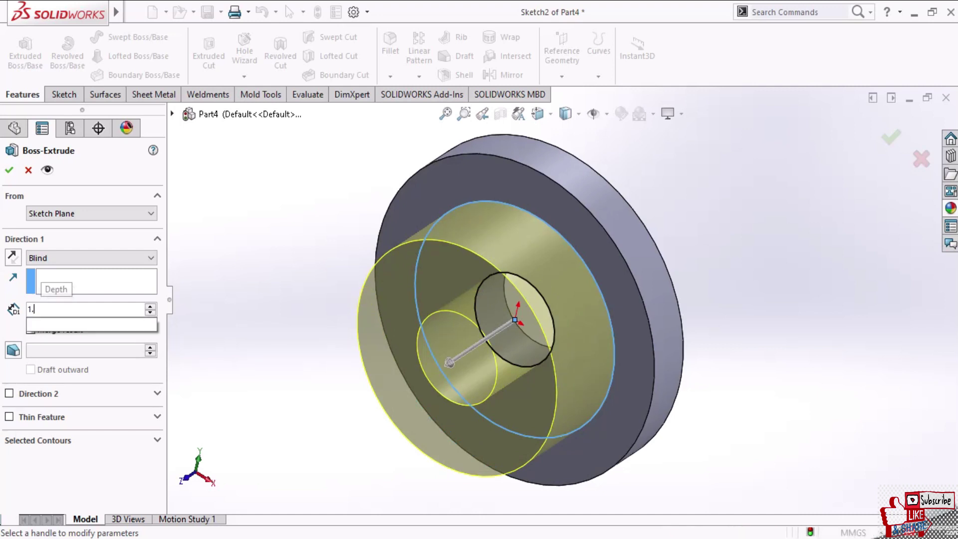
{"action": "key", "text": "Return"}
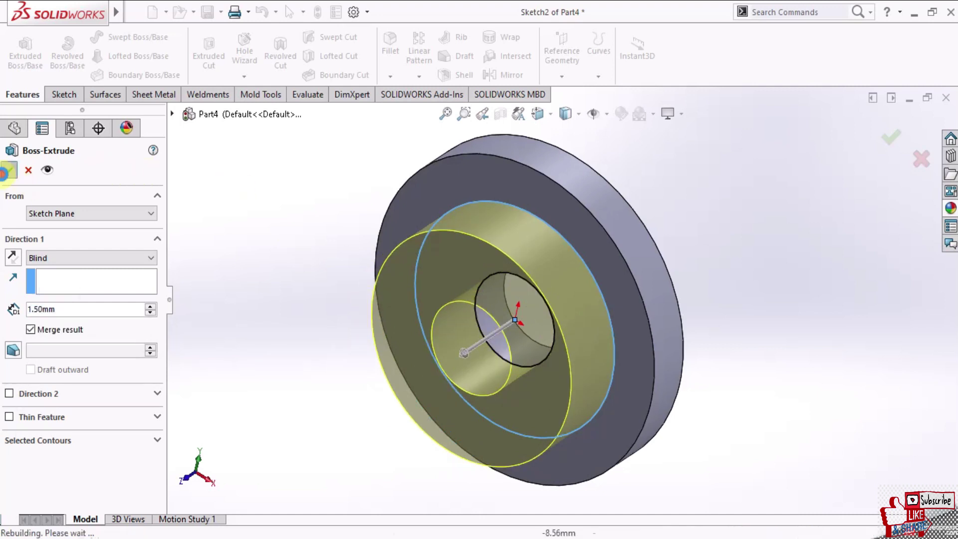
{"action": "right_click", "coordinate": [493, 299]}
{"action": "scroll", "coordinate": [541, 293], "scroll_direction": "up", "scroll_amount": 2}
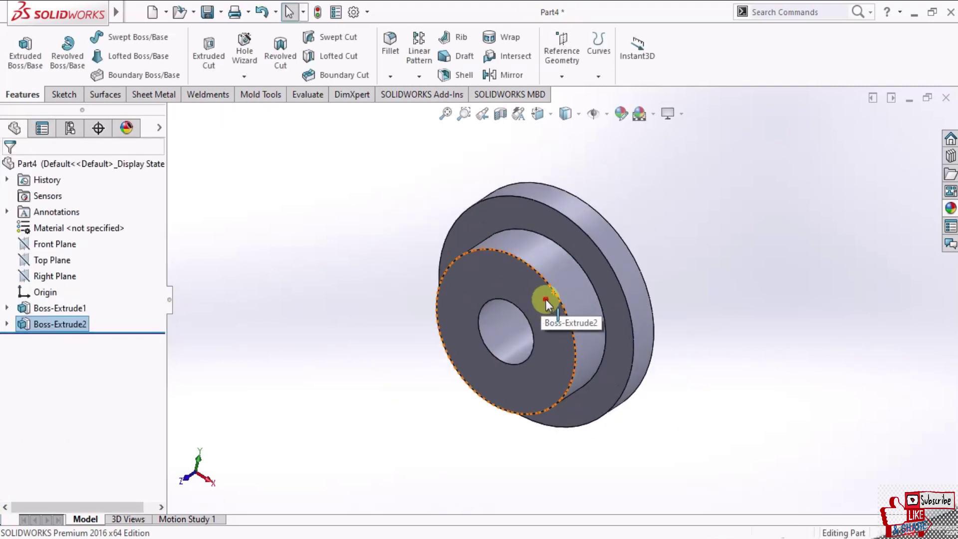
{"action": "left_click", "coordinate": [546, 299]}
- Discard the stray hub-face sketch and edit Boss-Extrude2's depth to 1.00 mm
{"action": "left_click", "coordinate": [601, 255]}
{"action": "mouse_move", "coordinate": [559, 286]}
{"action": "middle_mouse_down"}
{"action": "mouse_move", "coordinate": [534, 323]}
{"action": "mouse_move", "coordinate": [655, 298]}
{"action": "mouse_move", "coordinate": [723, 343]}
{"action": "mouse_move", "coordinate": [633, 313]}
{"action": "mouse_move", "coordinate": [493, 324]}
{"action": "mouse_move", "coordinate": [494, 298]}
{"action": "mouse_move", "coordinate": [520, 321]}
{"action": "mouse_move", "coordinate": [561, 308]}
{"action": "middle_mouse_up"}
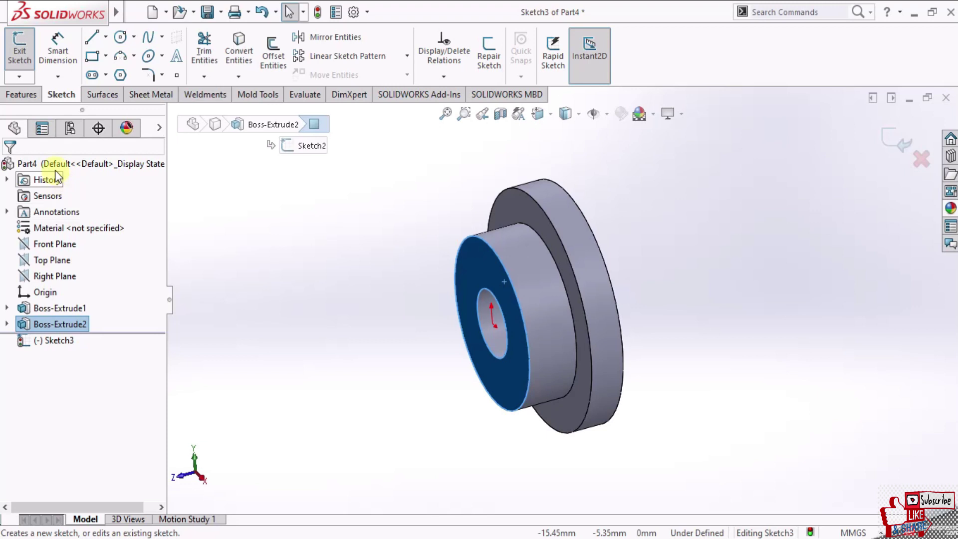
{"action": "left_click", "coordinate": [896, 140]}
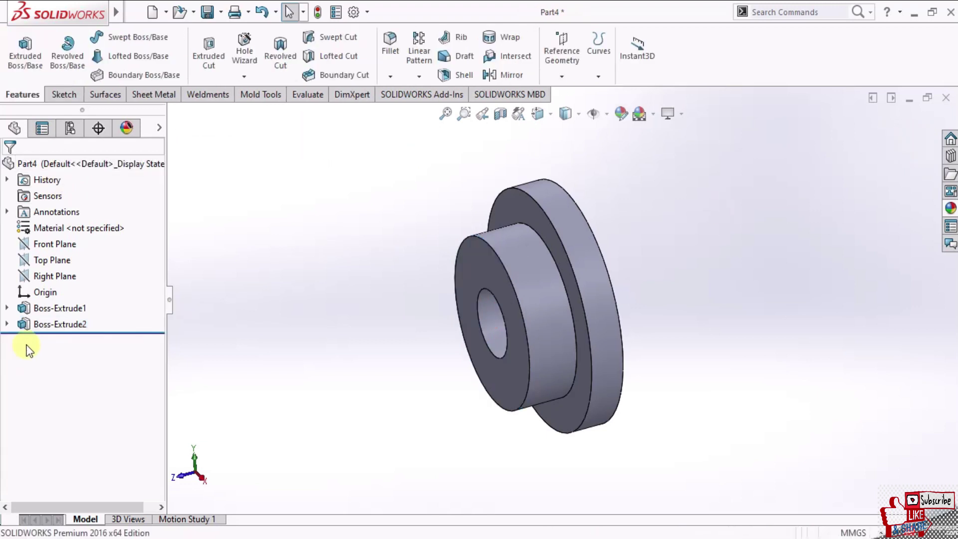
{"action": "left_click", "coordinate": [60, 325]}
{"action": "left_click", "coordinate": [58, 285]}
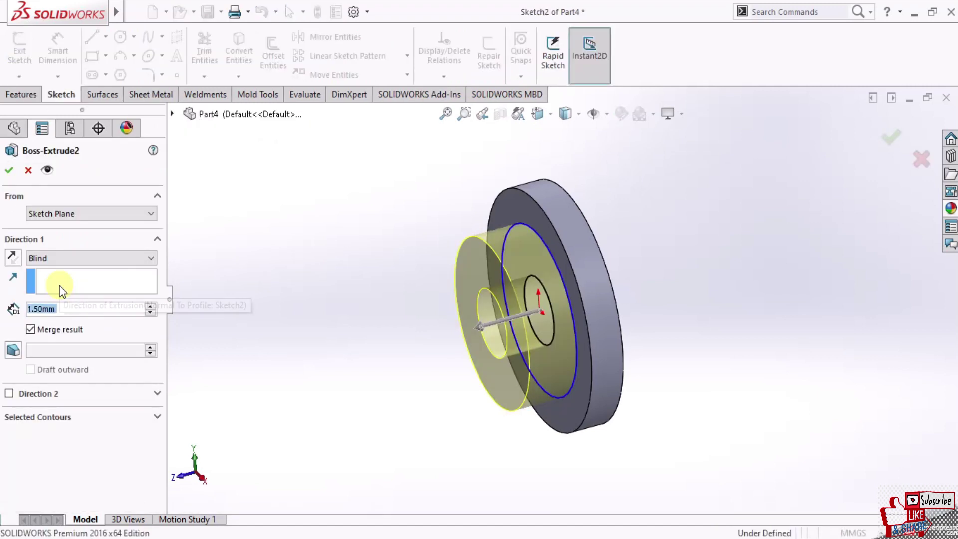
{"action": "type", "text": "1"}
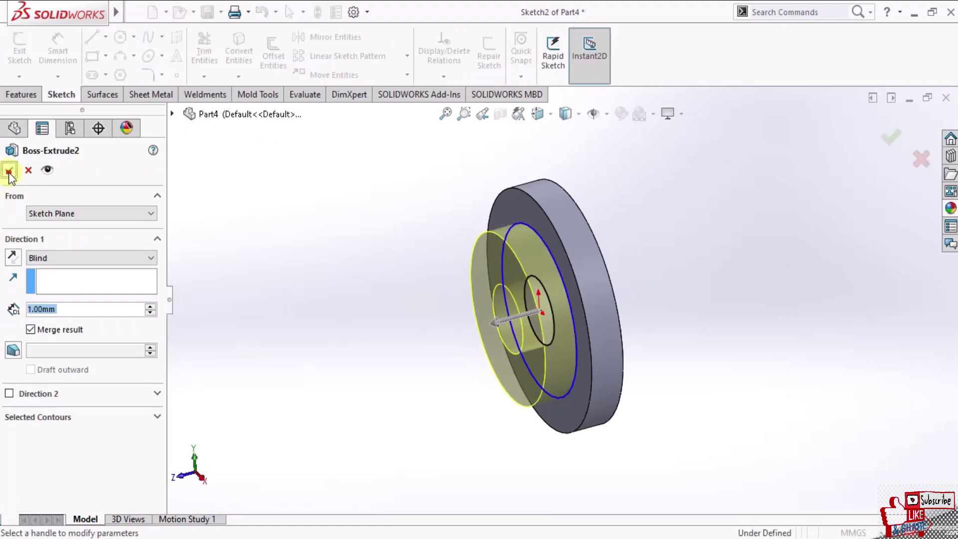
{"action": "left_click", "coordinate": [9, 169]}
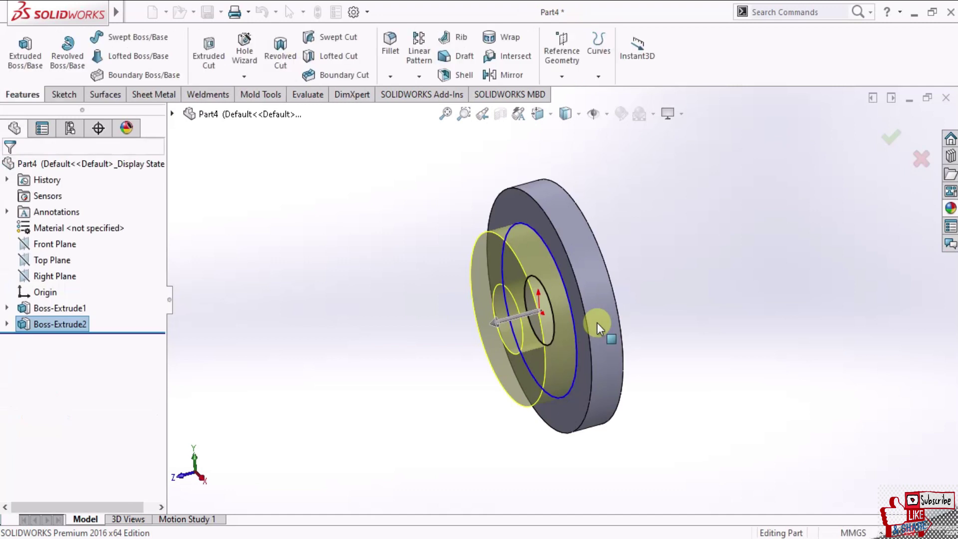
- Start a sketch on the hub face and convert the centre-hole edge into a circle
{"action": "left_click", "coordinate": [531, 324]}
{"action": "left_click", "coordinate": [586, 280]}
{"action": "mouse_move", "coordinate": [554, 314]}
{"action": "middle_mouse_down"}
{"action": "mouse_move", "coordinate": [594, 269]}
{"action": "mouse_move", "coordinate": [627, 338]}
{"action": "middle_mouse_up"}
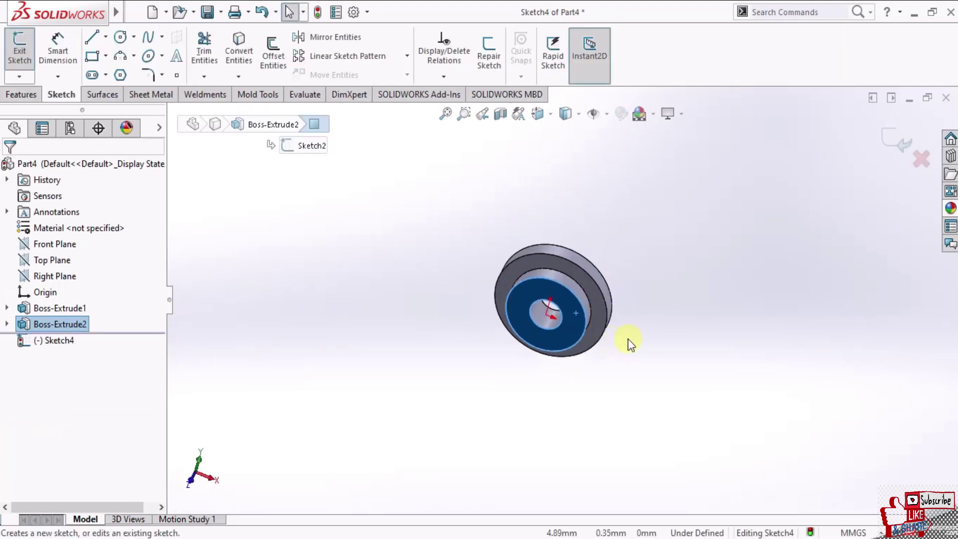
{"action": "scroll", "coordinate": [552, 317], "scroll_direction": "down", "scroll_amount": 4}
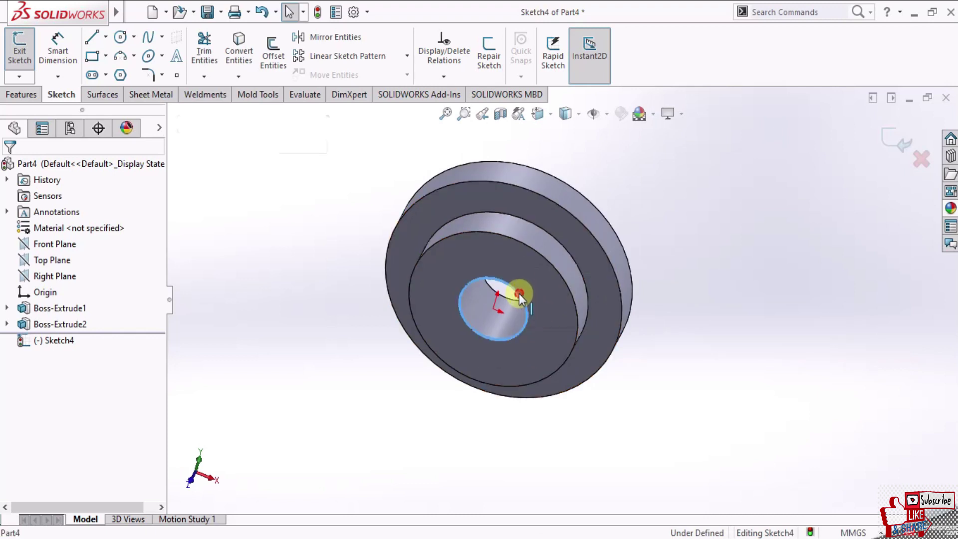
{"action": "left_click", "coordinate": [519, 293]}
{"action": "left_click", "coordinate": [241, 66]}
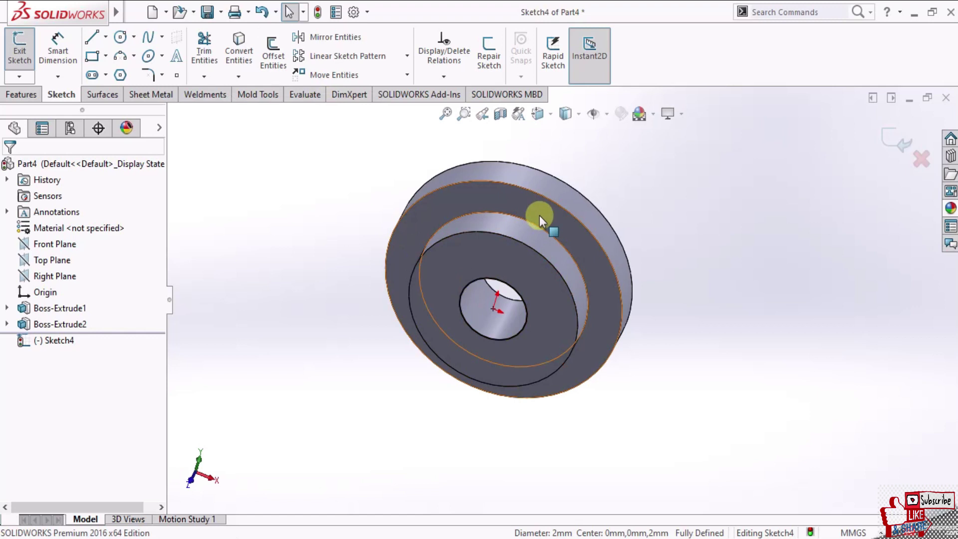
- In Front view, draw an origin-centred circle out to the disc's outer rim
{"action": "left_click", "coordinate": [543, 117]}
{"action": "left_click", "coordinate": [543, 297]}
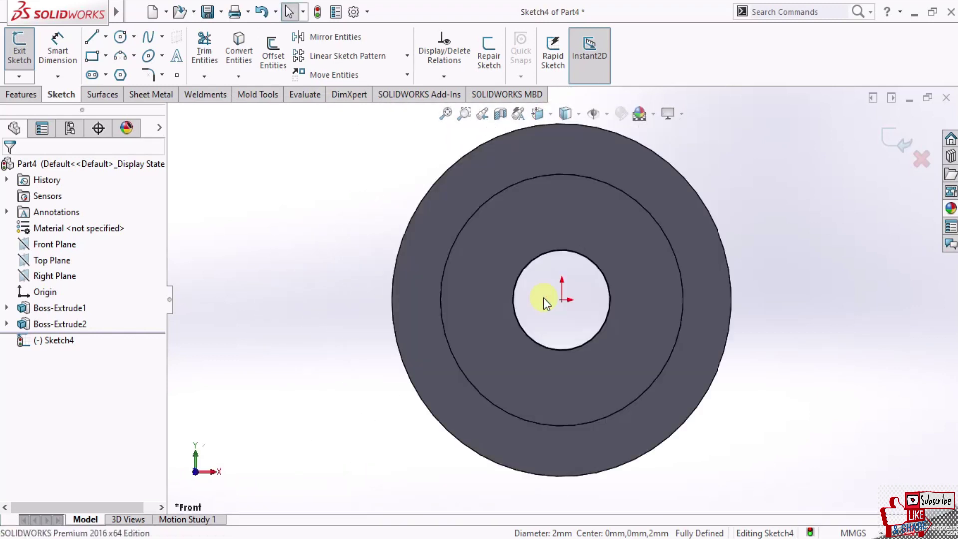
{"action": "left_click", "coordinate": [120, 38]}
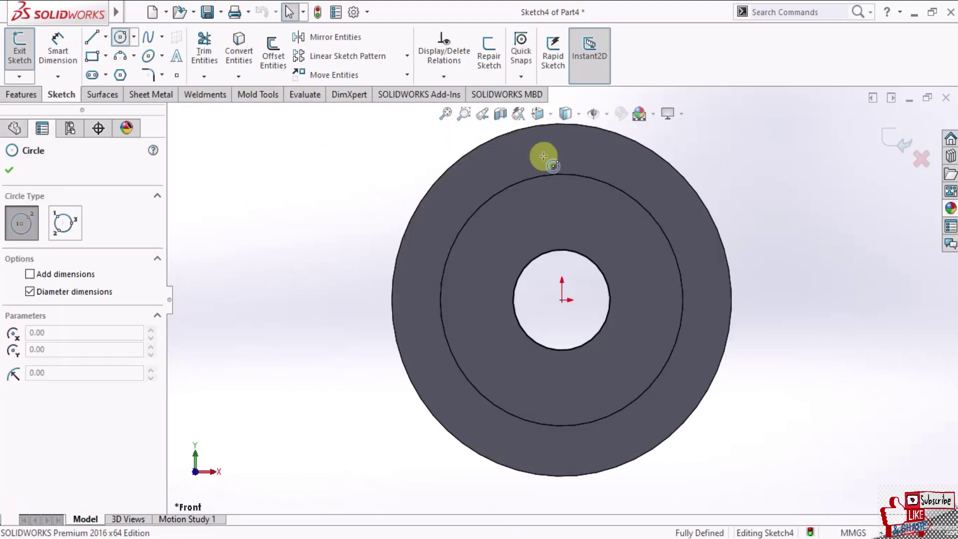
{"action": "left_click", "coordinate": [561, 298]}
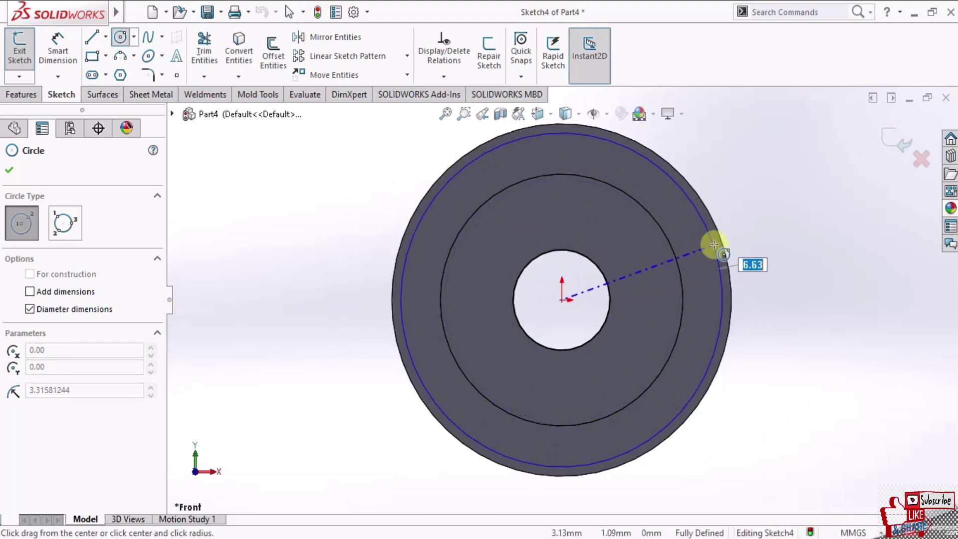
{"action": "left_click", "coordinate": [718, 241]}
{"action": "key", "text": "Escape"}
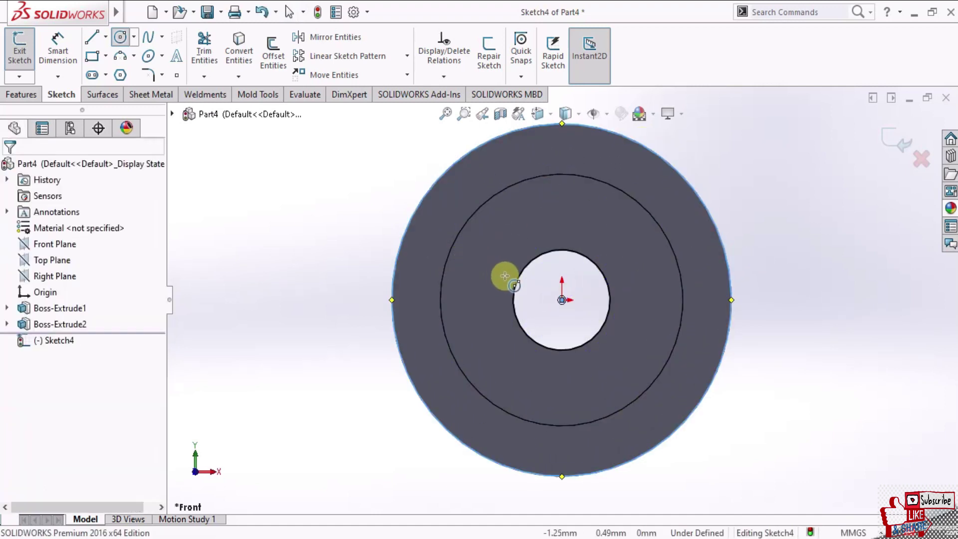
{"action": "scroll", "coordinate": [568, 266], "scroll_direction": "up", "scroll_amount": 1}
{"action": "key", "text": "ctrl+7"}
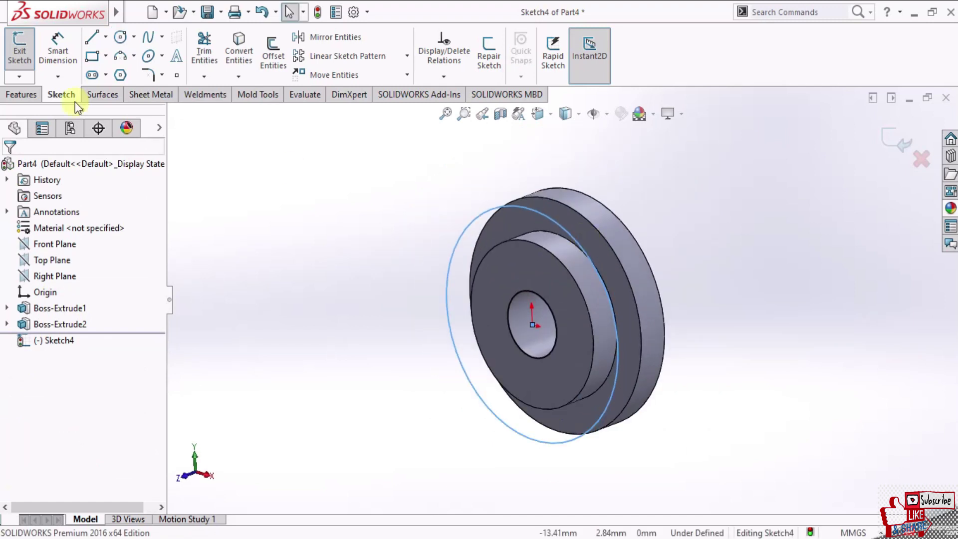
{"action": "left_click", "coordinate": [27, 95]}
{"action": "left_click", "coordinate": [25, 53]}
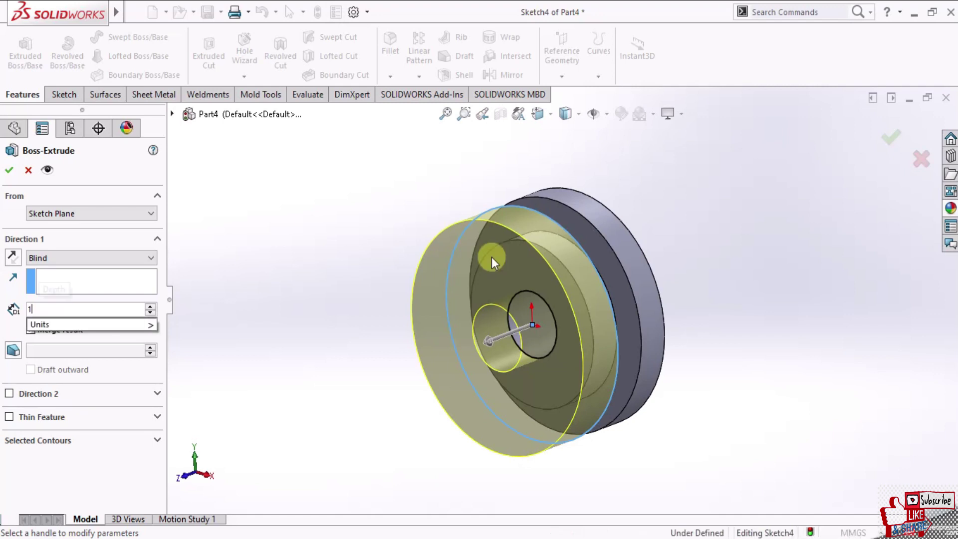
- Accept Boss-Extrude3 at 1 mm depth
{"action": "key", "text": "Return"}
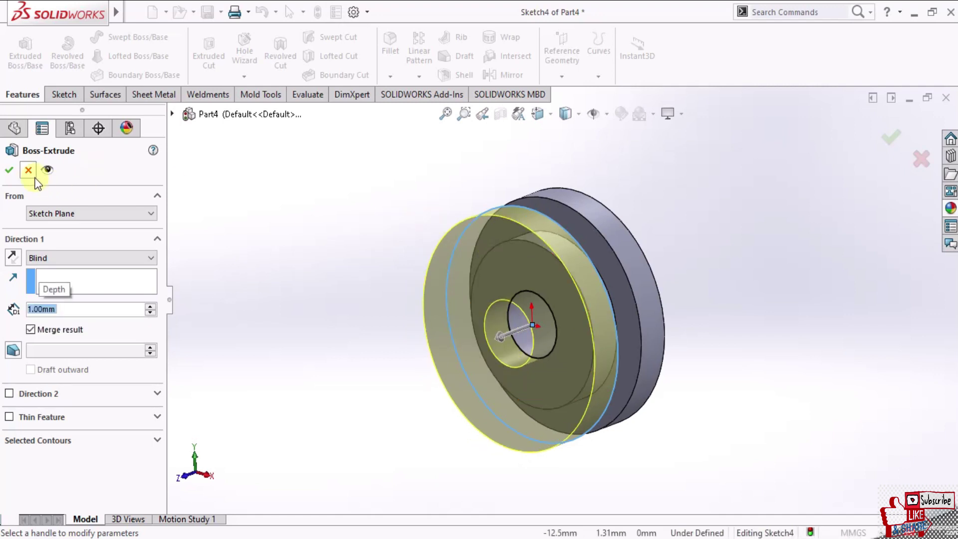
{"action": "left_click", "coordinate": [26, 283]}
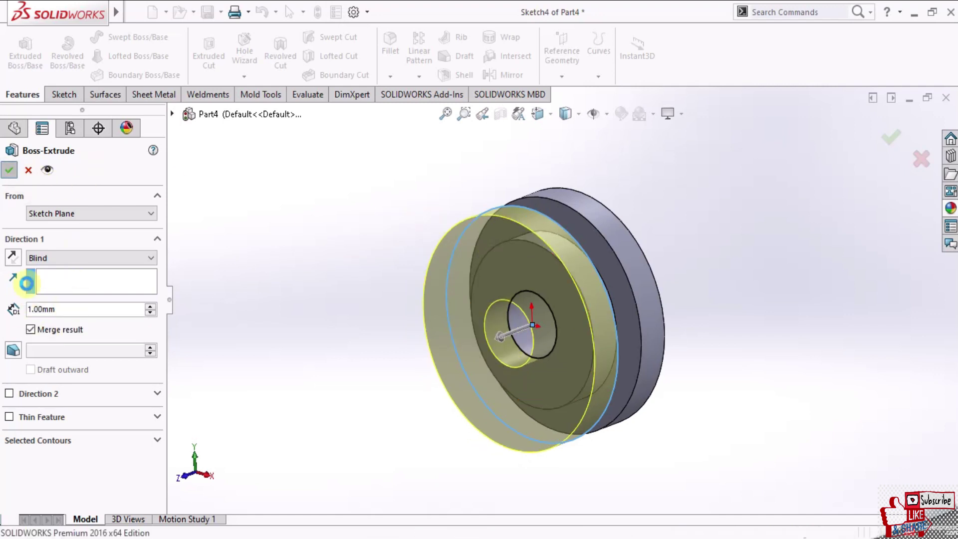
{"action": "key", "text": "Return"}
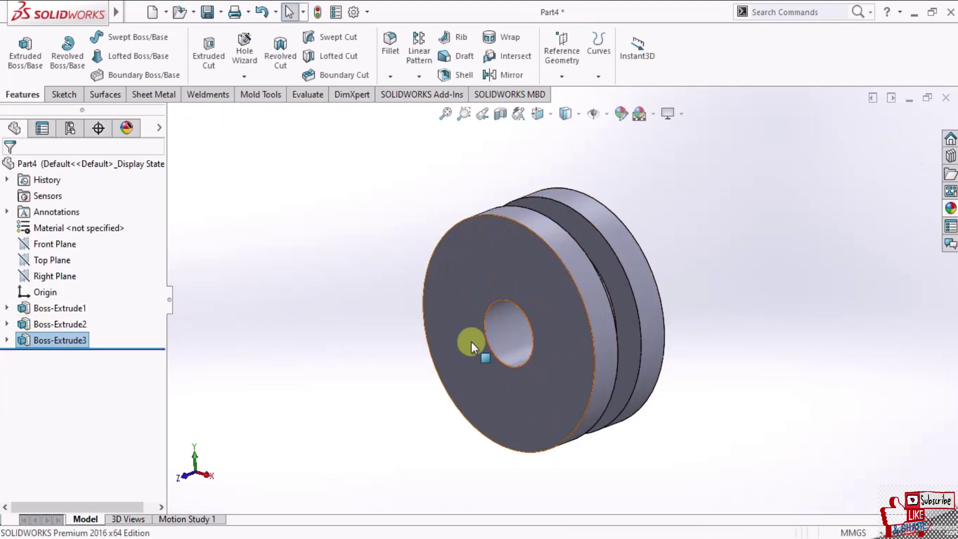
- Orbit the pulley, then set the view orientation to Front
{"action": "mouse_move", "coordinate": [525, 293]}
{"action": "middle_mouse_down"}
{"action": "mouse_move", "coordinate": [602, 276]}
{"action": "mouse_move", "coordinate": [516, 256]}
{"action": "mouse_move", "coordinate": [550, 310]}
{"action": "middle_mouse_up"}
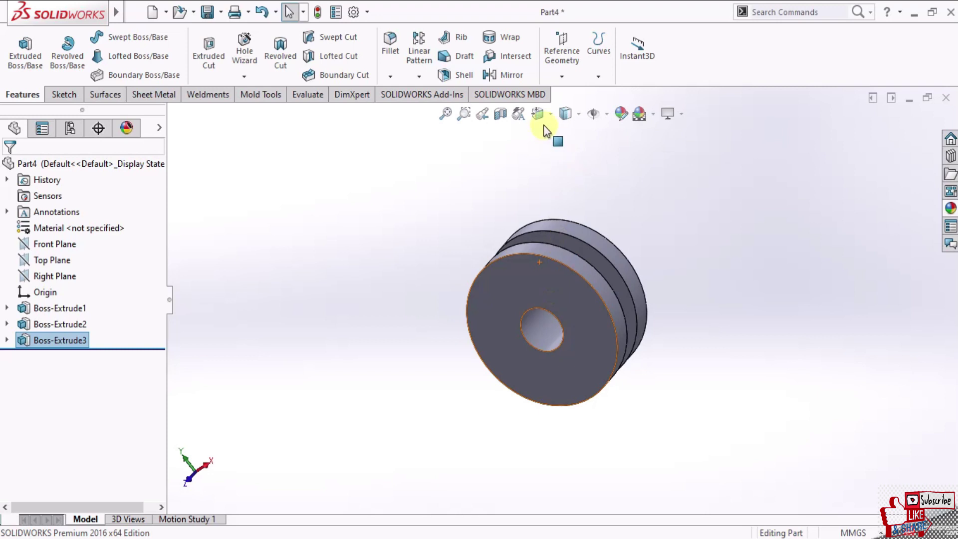
{"action": "left_click", "coordinate": [543, 124]}
{"action": "left_click", "coordinate": [529, 321]}
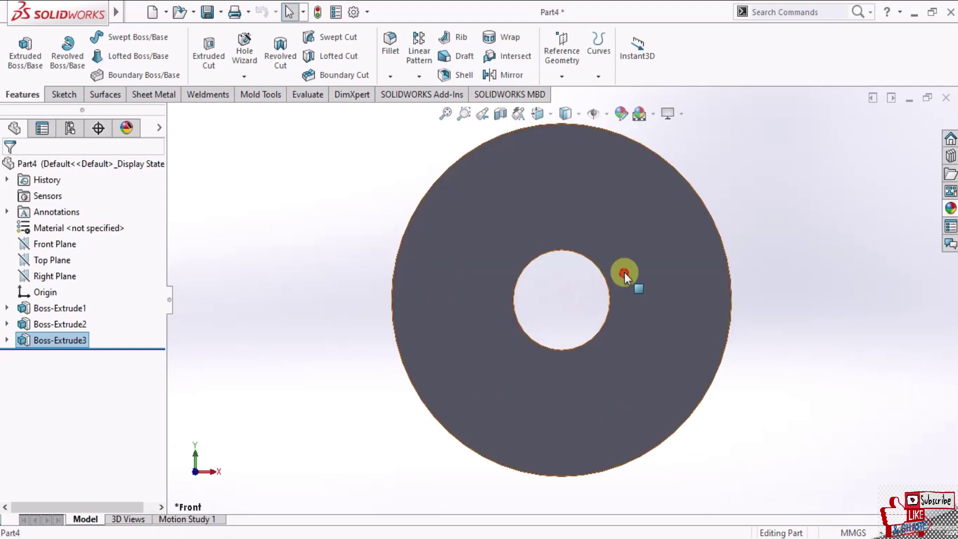
- On the pulley's front face, sketch an origin-centred circle about 3 mm across
{"action": "left_click", "coordinate": [624, 271]}
{"action": "left_click", "coordinate": [676, 226]}
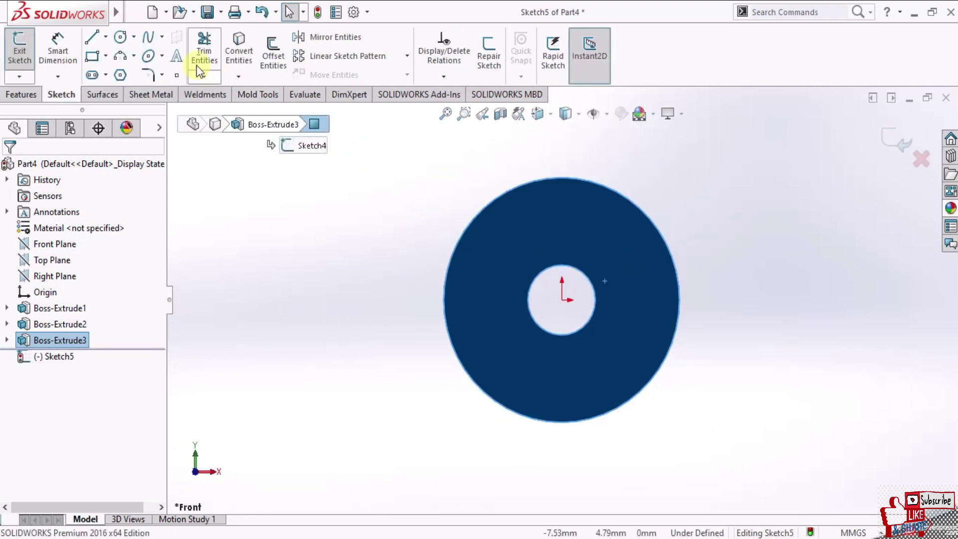
{"action": "left_click", "coordinate": [124, 37]}
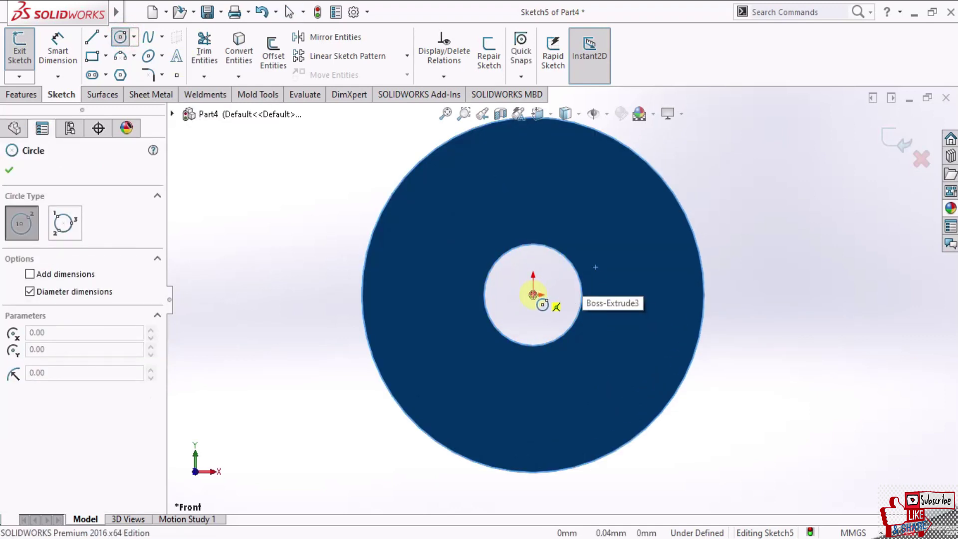
{"action": "left_click", "coordinate": [533, 294]}
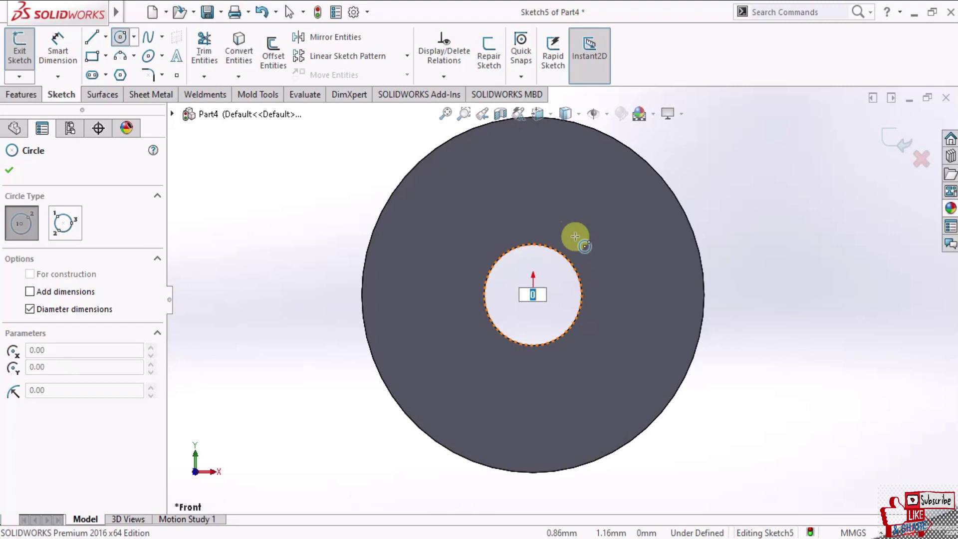
{"action": "key", "text": "Escape"}
{"action": "left_click", "coordinate": [119, 38]}
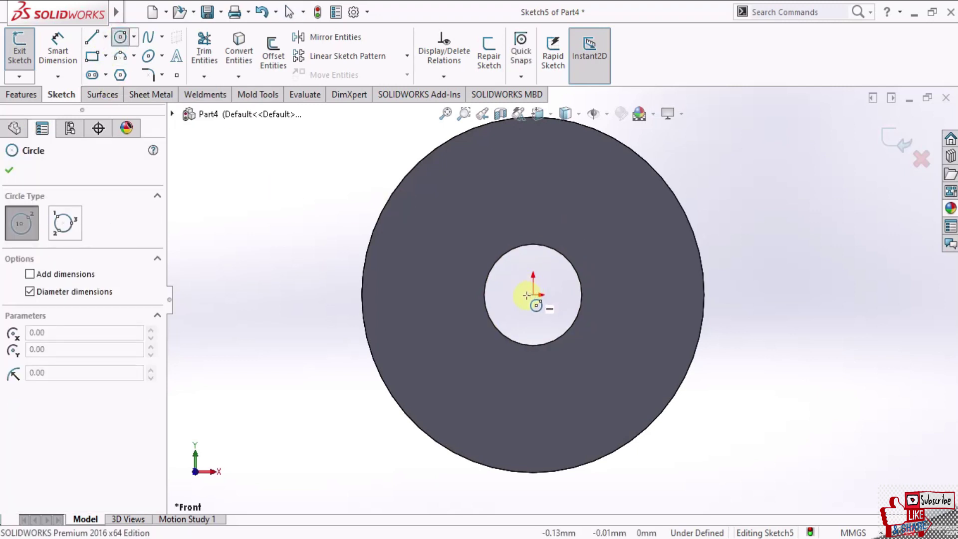
{"action": "left_click", "coordinate": [531, 295]}
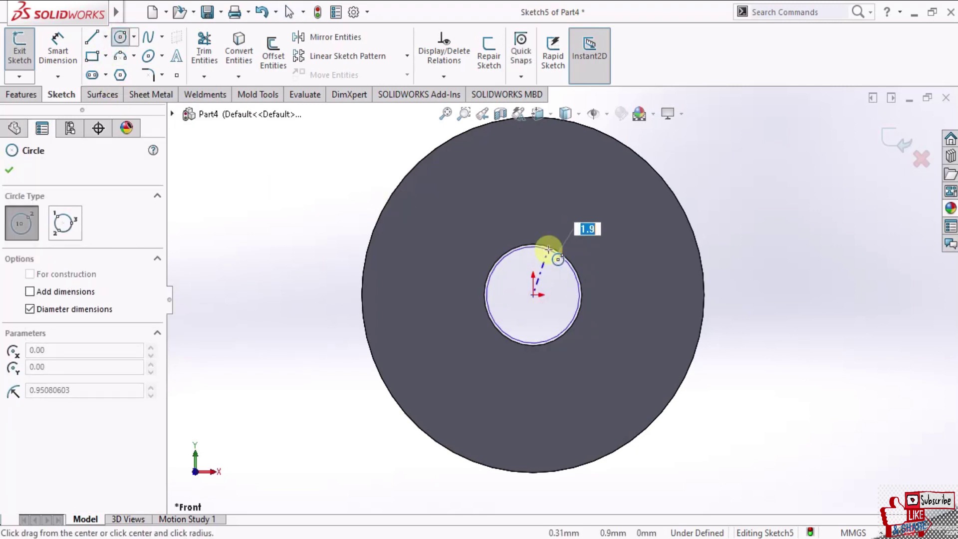
{"action": "left_click", "coordinate": [557, 226]}
{"action": "key", "text": "Escape"}
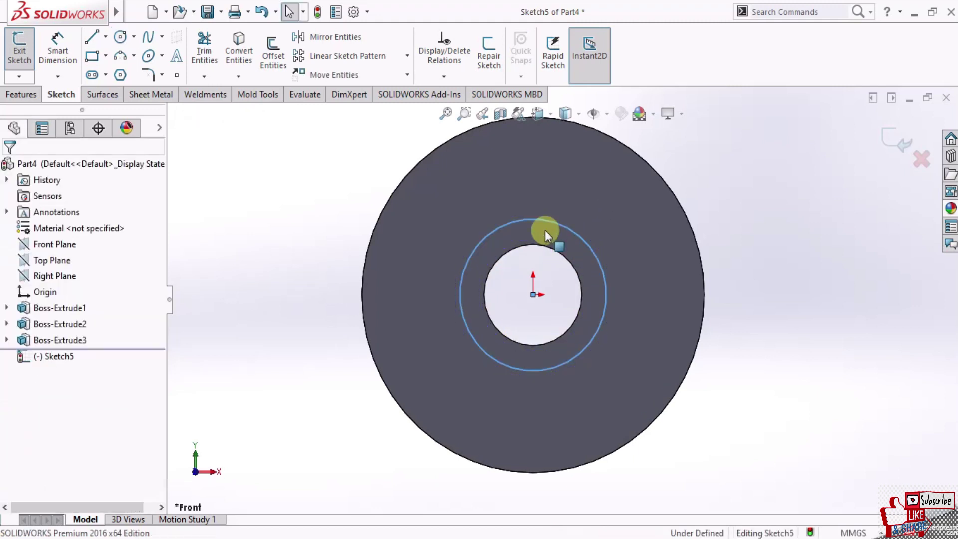
{"action": "left_click", "coordinate": [21, 94]}
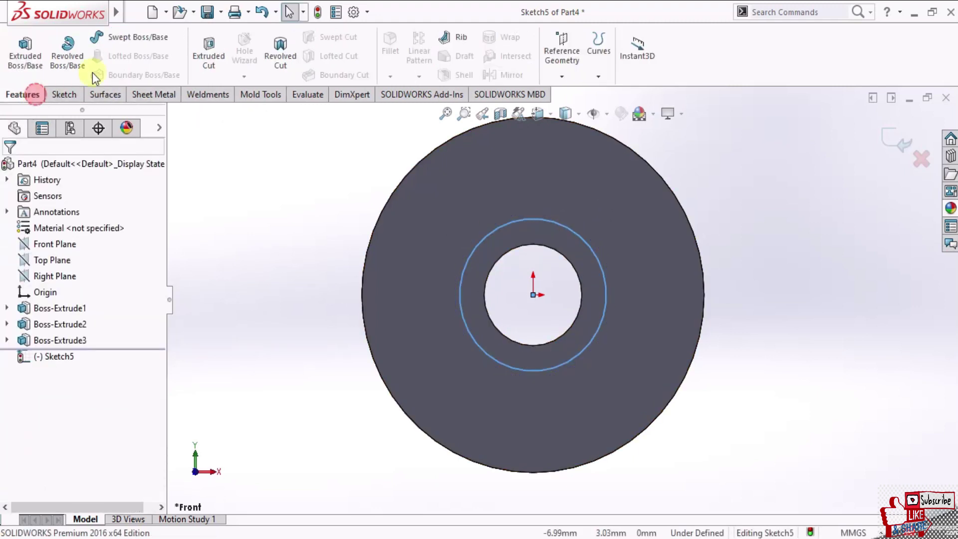
- Create Cut-Extrude1, cutting the circle 1.50 mm blind into the front face
{"action": "left_click", "coordinate": [207, 52]}
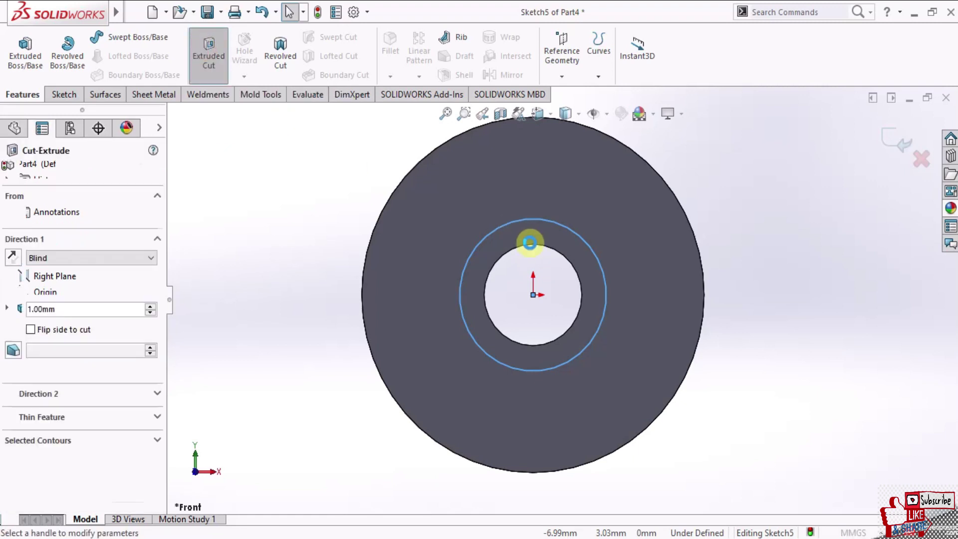
{"action": "mouse_move", "coordinate": [530, 329]}
{"action": "middle_mouse_down"}
{"action": "mouse_move", "coordinate": [552, 271]}
{"action": "mouse_move", "coordinate": [466, 289]}
{"action": "middle_mouse_up"}
{"action": "middle_click_drag", "start_coordinate": [492, 285], "coordinate": [519, 278]}
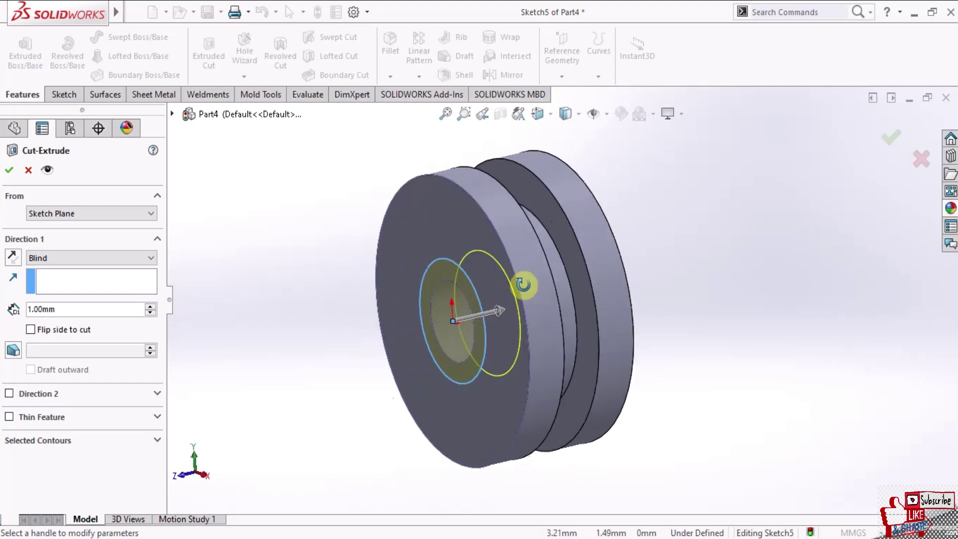
{"action": "left_click", "coordinate": [151, 307]}
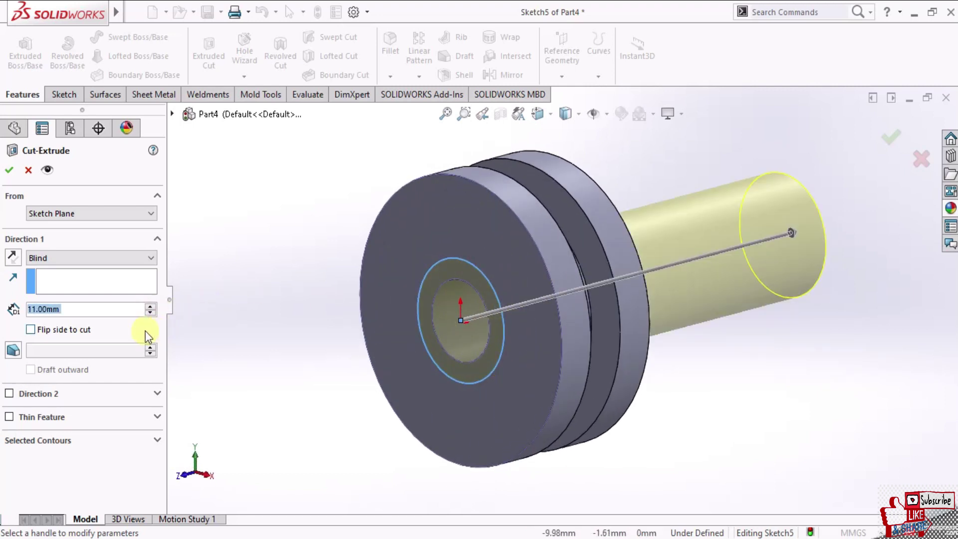
{"action": "type", "text": "5"}
{"action": "key", "text": "Return"}
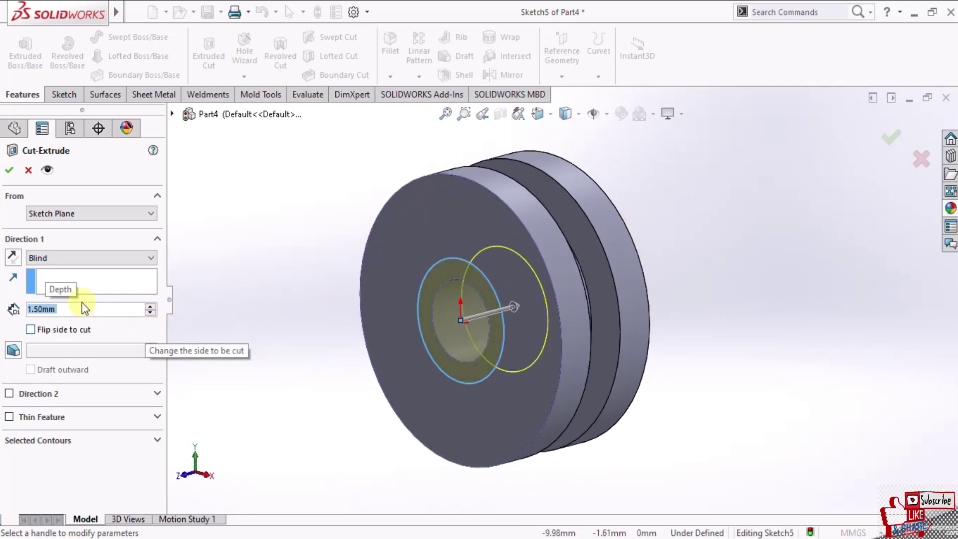
{"action": "left_click", "coordinate": [12, 169]}
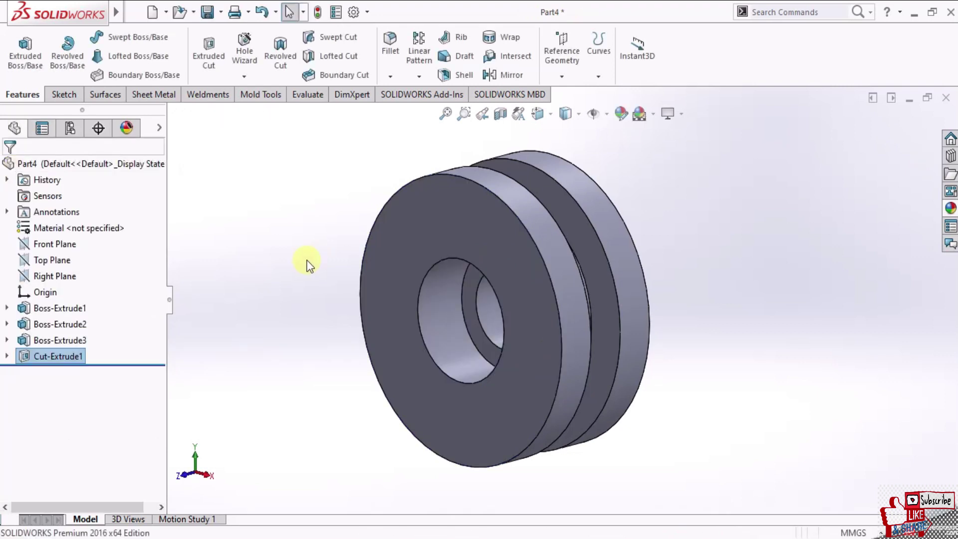
{"action": "mouse_move", "coordinate": [485, 286]}
{"action": "middle_mouse_down"}
{"action": "mouse_move", "coordinate": [554, 301]}
{"action": "mouse_move", "coordinate": [573, 283]}
{"action": "mouse_move", "coordinate": [445, 283]}
{"action": "mouse_move", "coordinate": [331, 359]}
{"action": "mouse_move", "coordinate": [452, 268]}
{"action": "mouse_move", "coordinate": [552, 274]}
{"action": "mouse_move", "coordinate": [621, 263]}
{"action": "mouse_move", "coordinate": [759, 297]}
{"action": "mouse_move", "coordinate": [810, 390]}
{"action": "mouse_move", "coordinate": [605, 347]}
{"action": "mouse_move", "coordinate": [555, 317]}
{"action": "mouse_move", "coordinate": [552, 256]}
{"action": "mouse_move", "coordinate": [643, 286]}
{"action": "mouse_move", "coordinate": [541, 299]}
{"action": "mouse_move", "coordinate": [578, 248]}
{"action": "mouse_move", "coordinate": [704, 279]}
{"action": "mouse_move", "coordinate": [708, 334]}
{"action": "mouse_move", "coordinate": [518, 413]}
{"action": "mouse_move", "coordinate": [609, 248]}
{"action": "mouse_move", "coordinate": [584, 282]}
{"action": "mouse_move", "coordinate": [542, 313]}
{"action": "middle_mouse_up"}
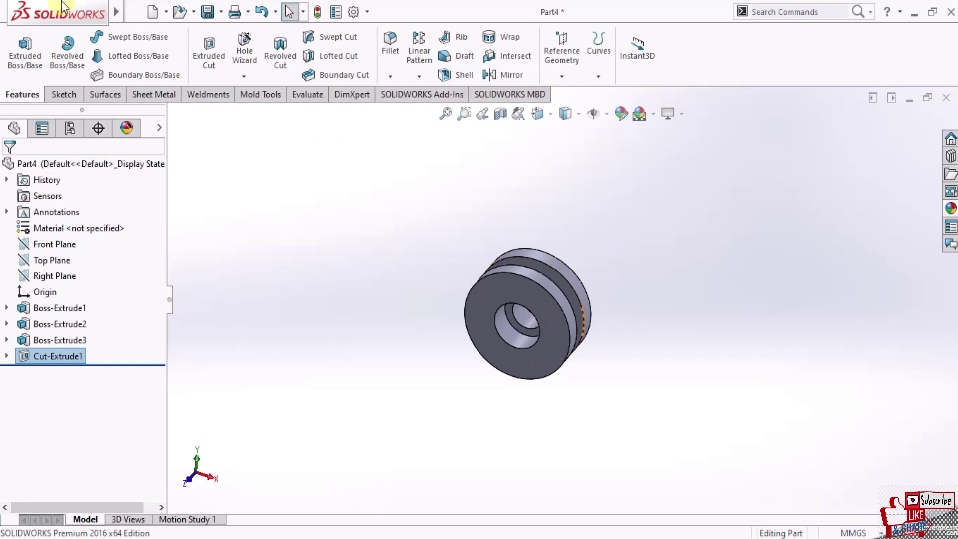
- Use Save As to store the part as 'Puli dinamo Wiper' in Roasting Kopi
{"action": "left_click", "coordinate": [134, 12]}
{"action": "left_click", "coordinate": [217, 12]}
{"action": "left_click", "coordinate": [221, 13]}
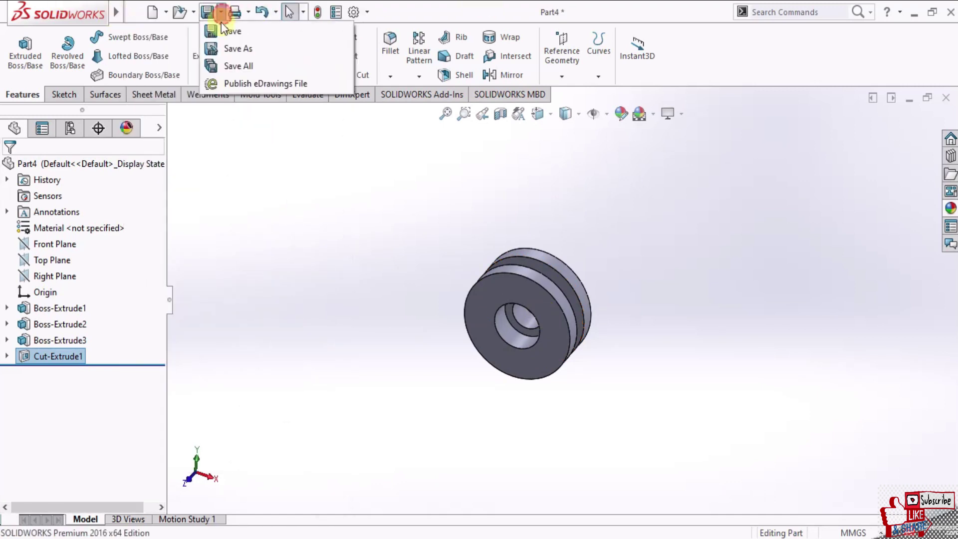
{"action": "left_click", "coordinate": [240, 52]}
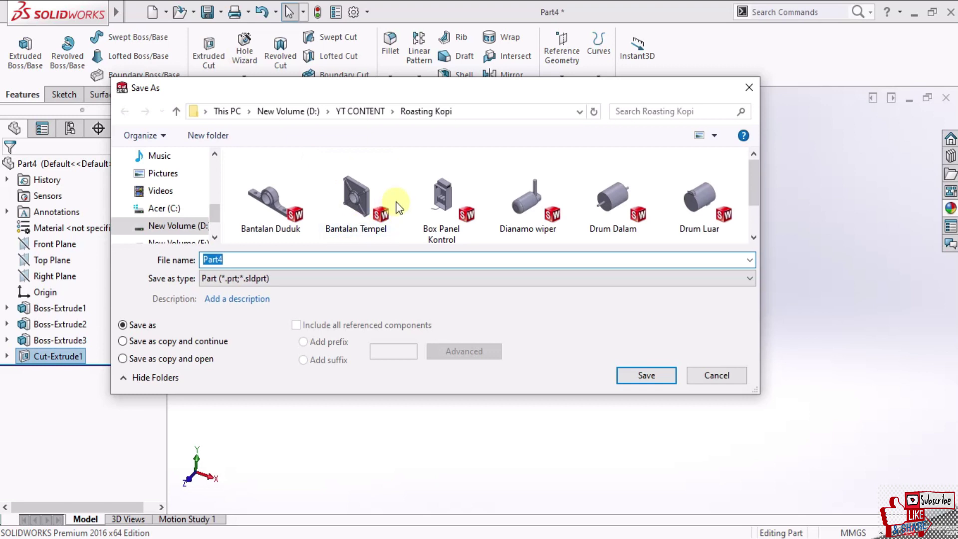
{"action": "type", "text": "Puli din"}
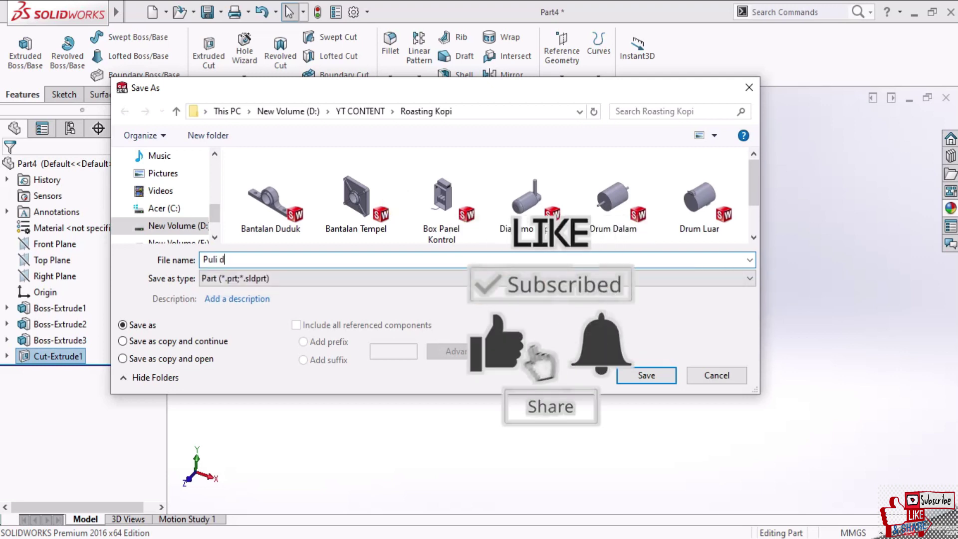
{"action": "type", "text": "amo "}
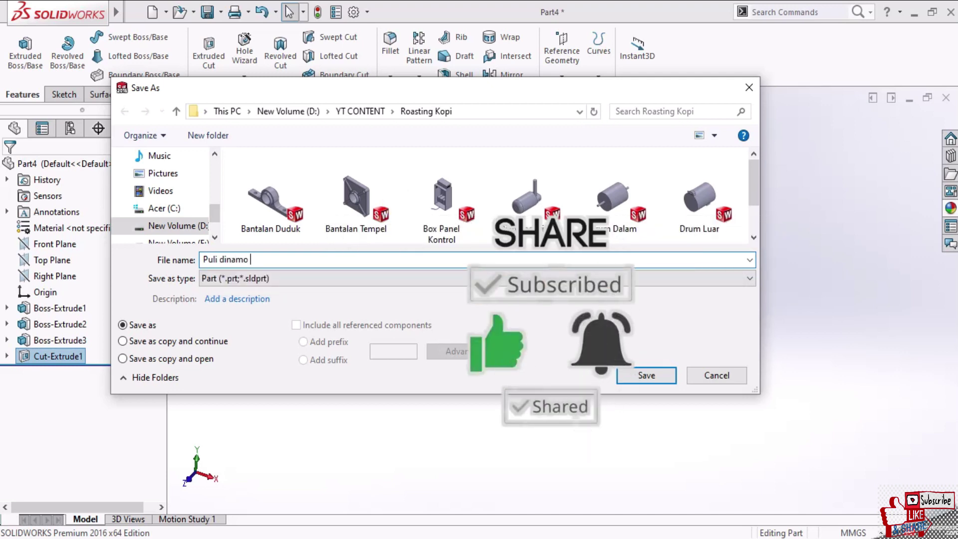
{"action": "type", "text": "Wiper"}
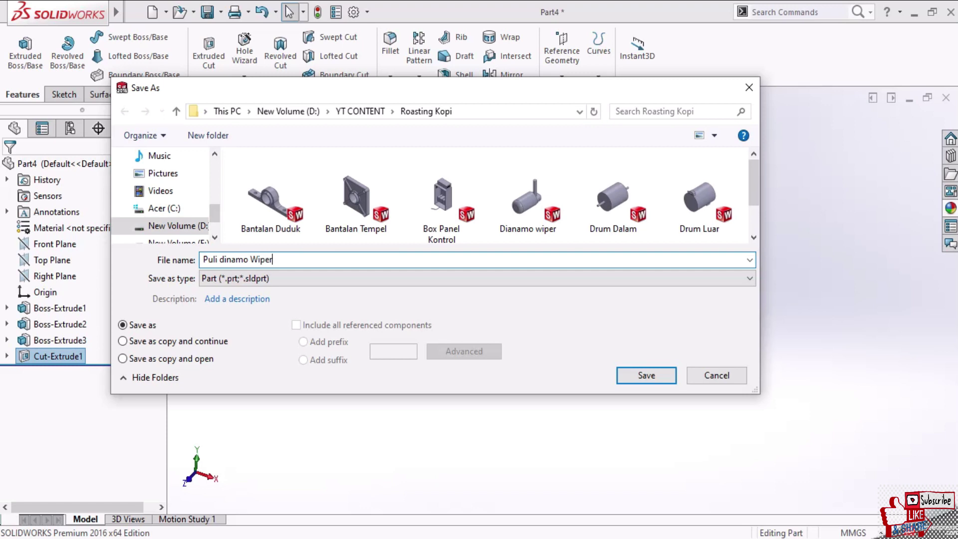
{"action": "left_click", "coordinate": [630, 377]}
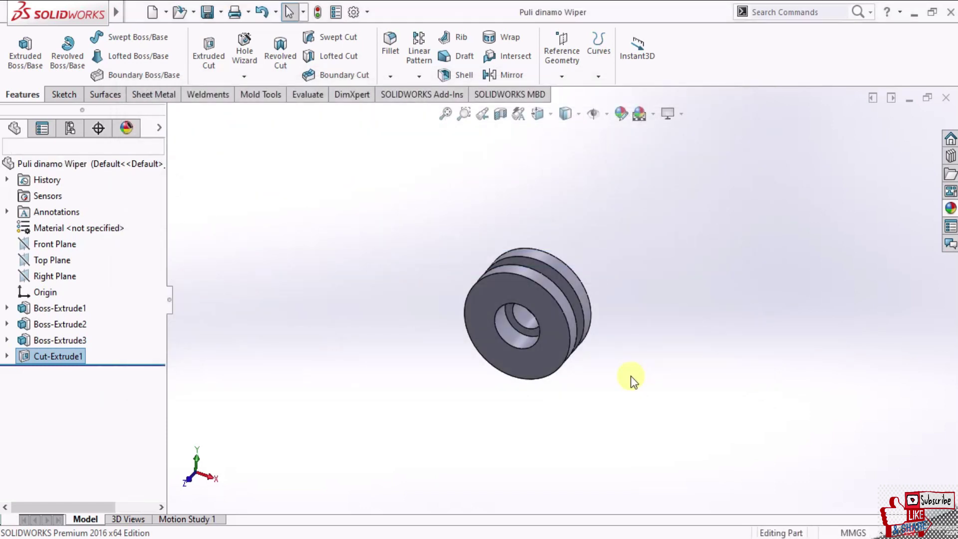
- Close the Puli dinamo Wiper document window
{"action": "left_click", "coordinate": [946, 100]}
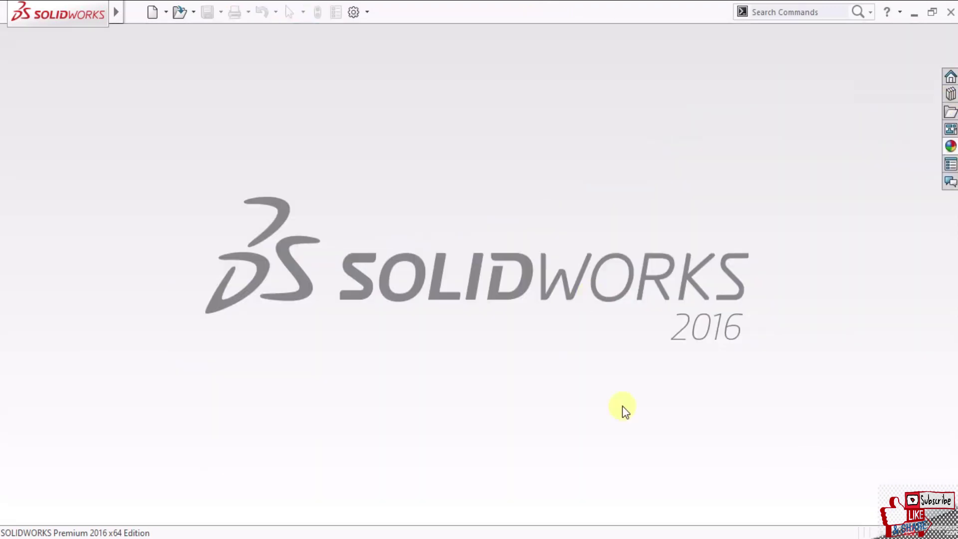